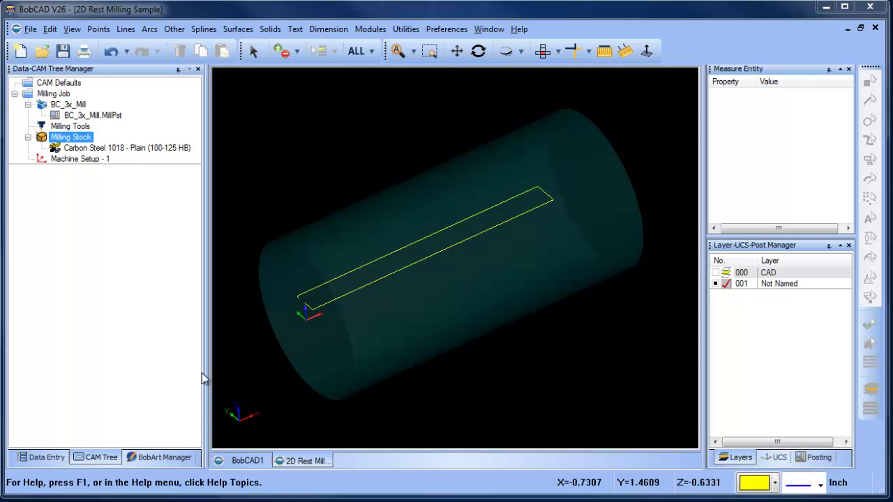
Start a Mill 2 Axis feature and chain the rectangle on the stock as its geometry.
right_click(78, 159)
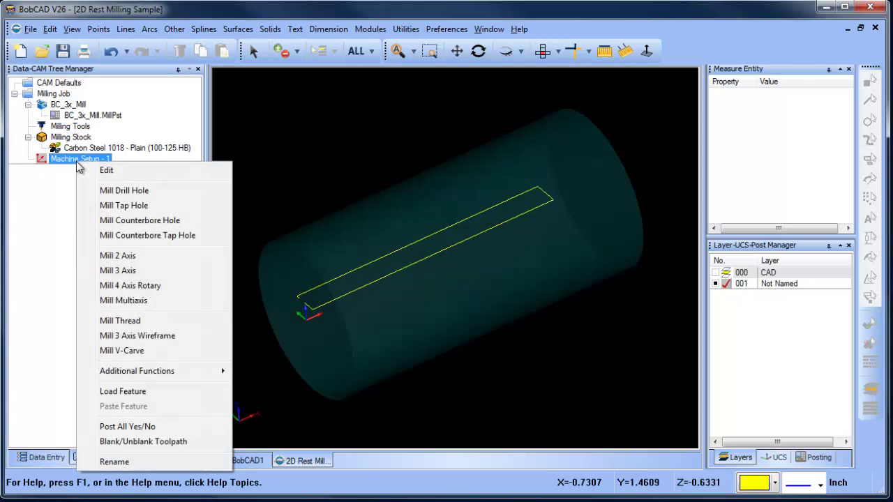
left_click(173, 259)
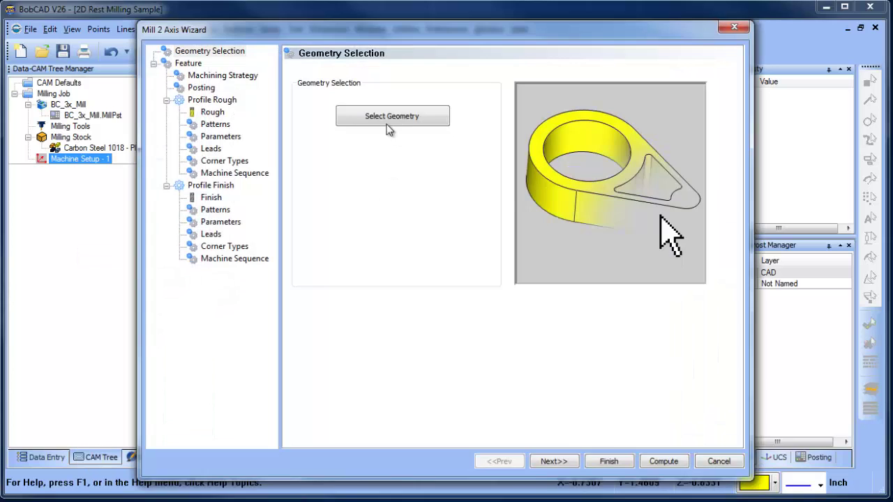
left_click(387, 122)
left_click(313, 309)
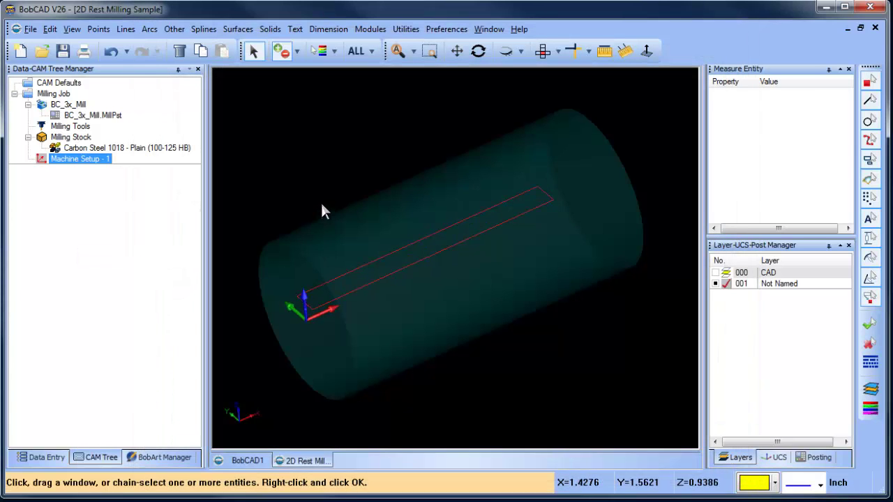
right_click(321, 206)
left_click(565, 462)
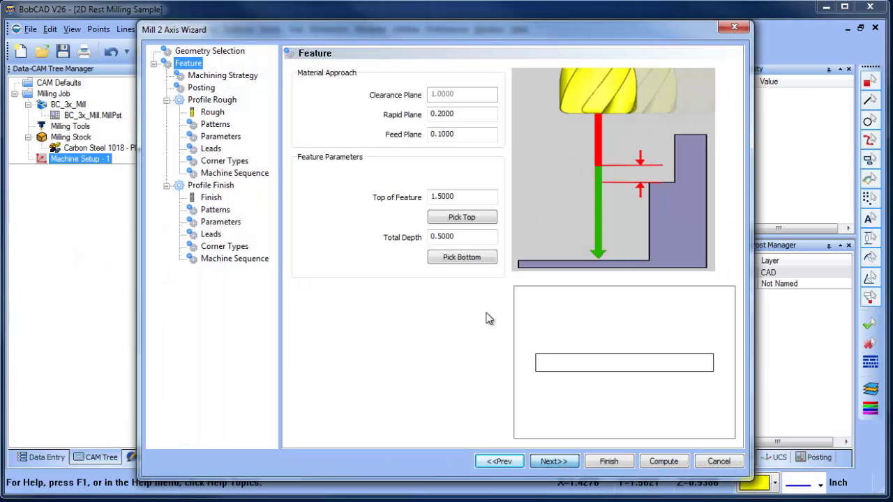
Replace Profile Rough and Profile Finish with three Pocket operations in the machining strategy.
left_click(223, 76)
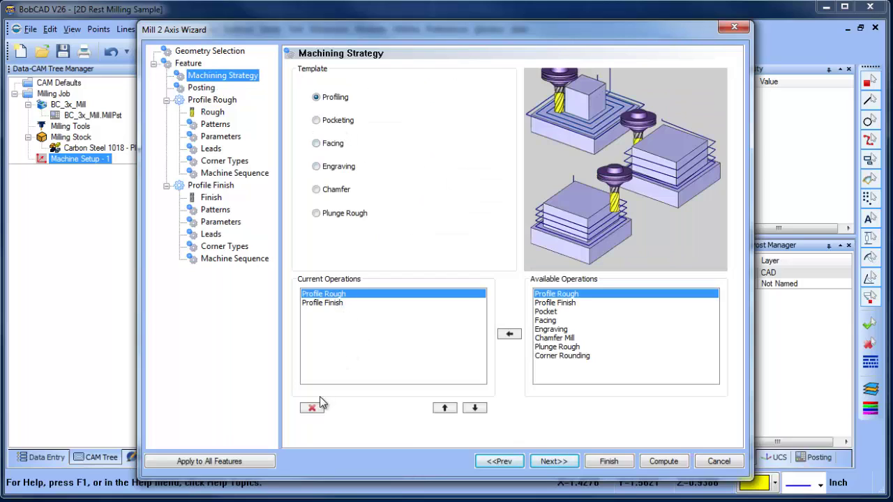
left_click(312, 407)
left_click(312, 407)
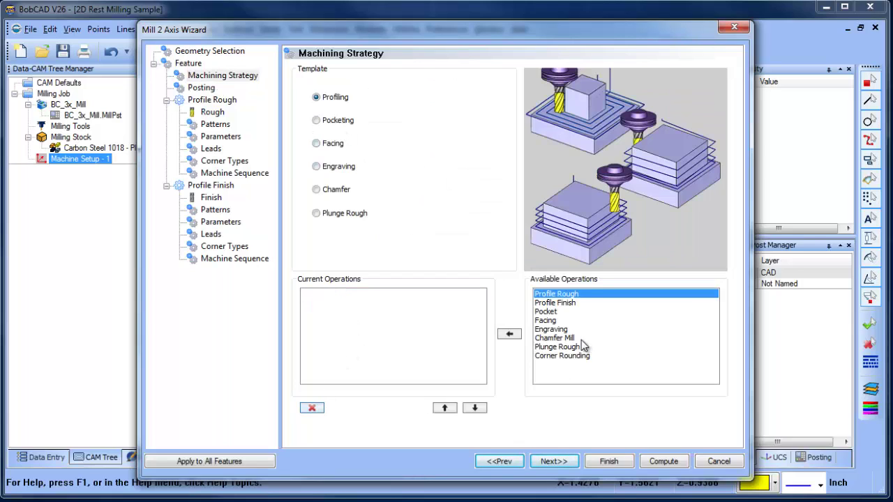
left_click(551, 311)
left_click(509, 334)
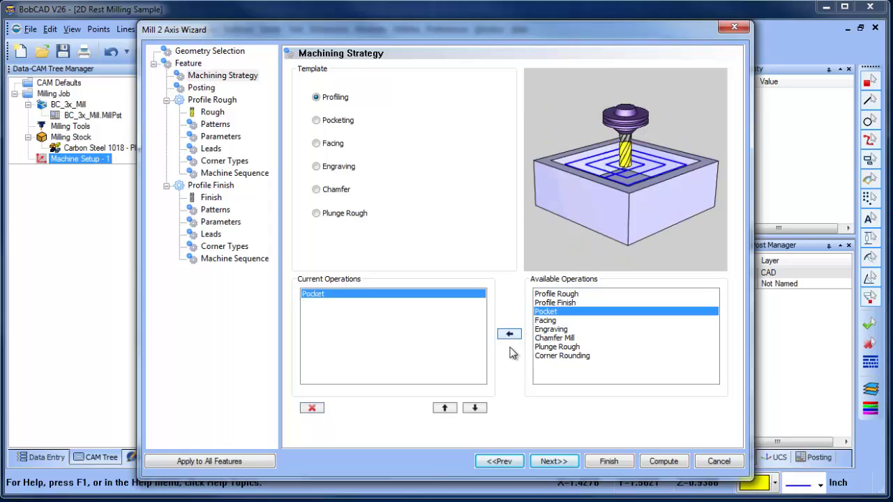
left_click(508, 335)
left_click(508, 335)
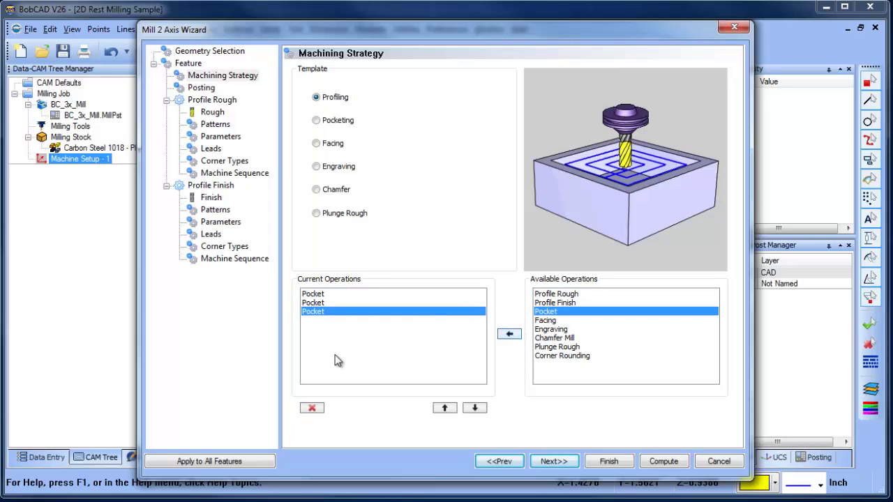
Give the first pocket's roughing tool a 0.375 diameter and 0.03 corner radius.
left_click(553, 461)
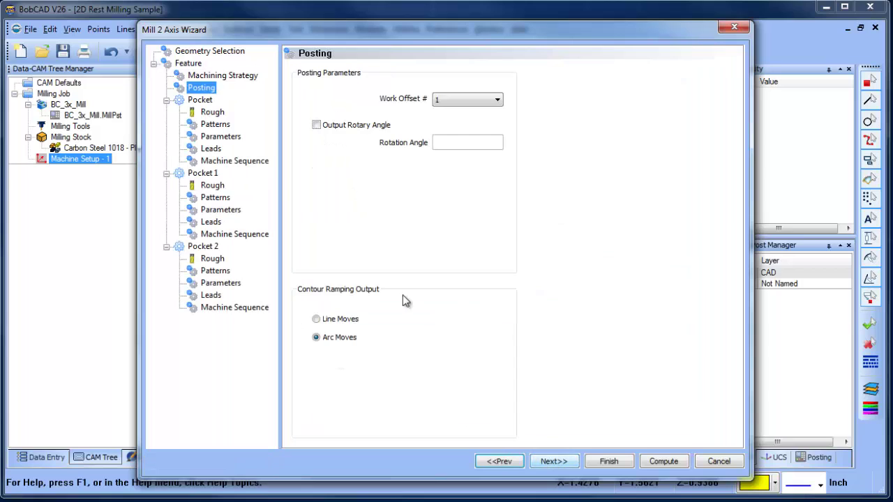
left_click(211, 112)
left_click(480, 121)
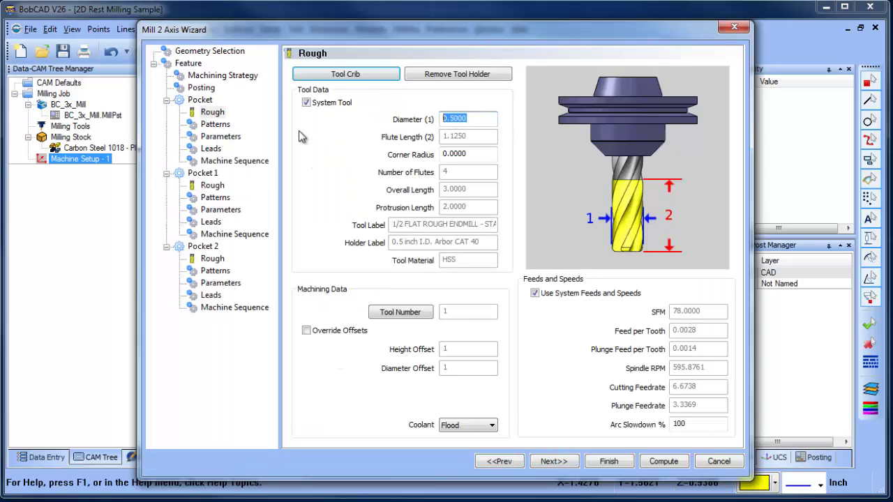
type(".375")
key("Tab")
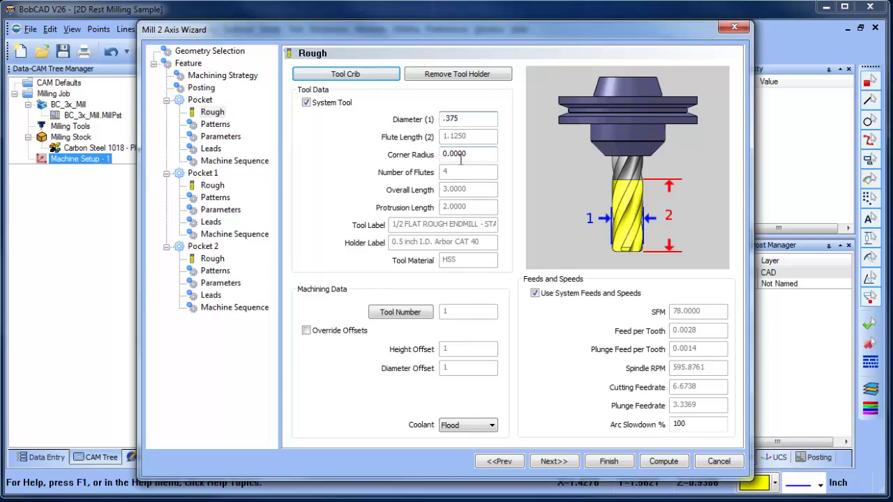
type(".03")
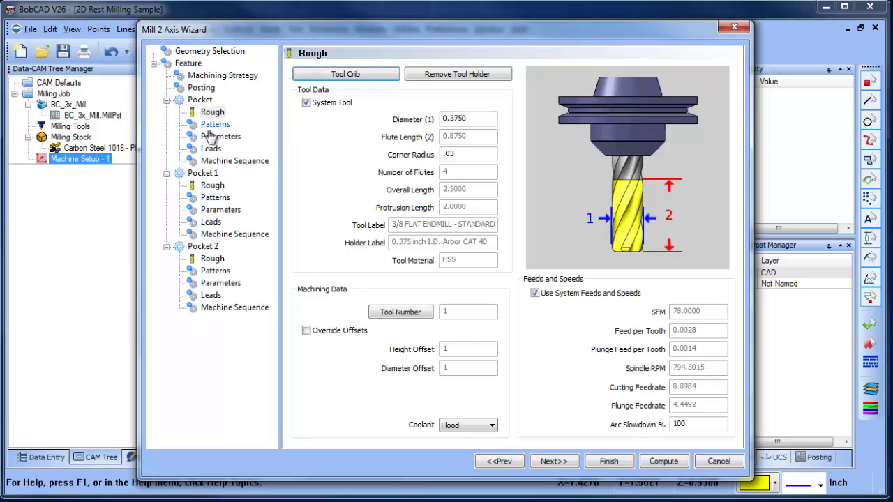
Switch the first pocket to Advanced Pocket with Adaptive Roughing at 10% stepover.
left_click(214, 124)
left_click(318, 149)
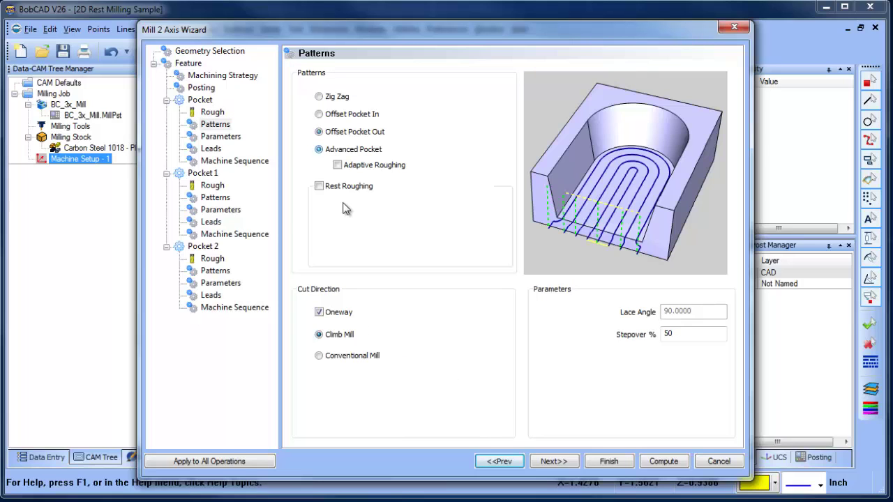
left_click(338, 165)
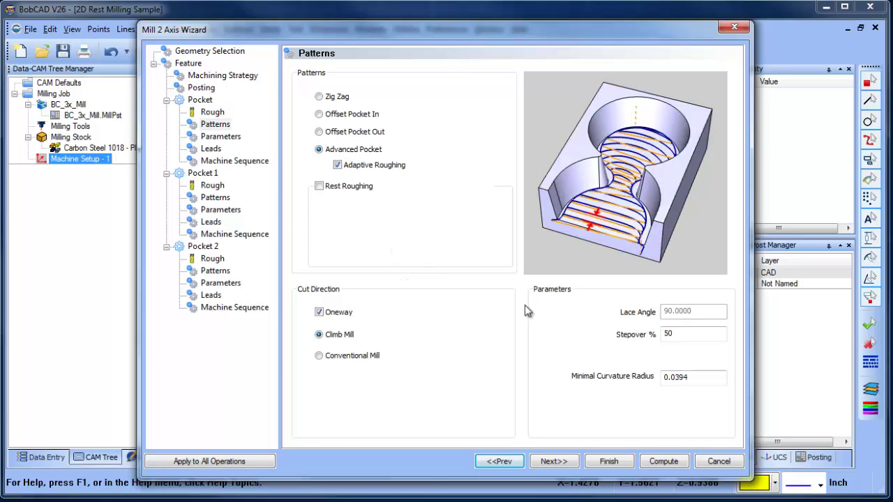
left_click(691, 336)
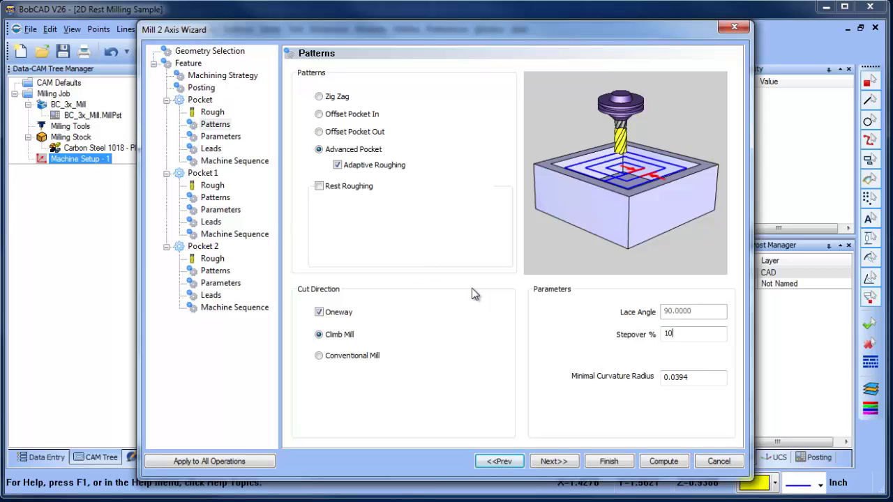
Compute the feature and inspect the first pocket's adaptive looping toolpath from Top view.
left_click(662, 461)
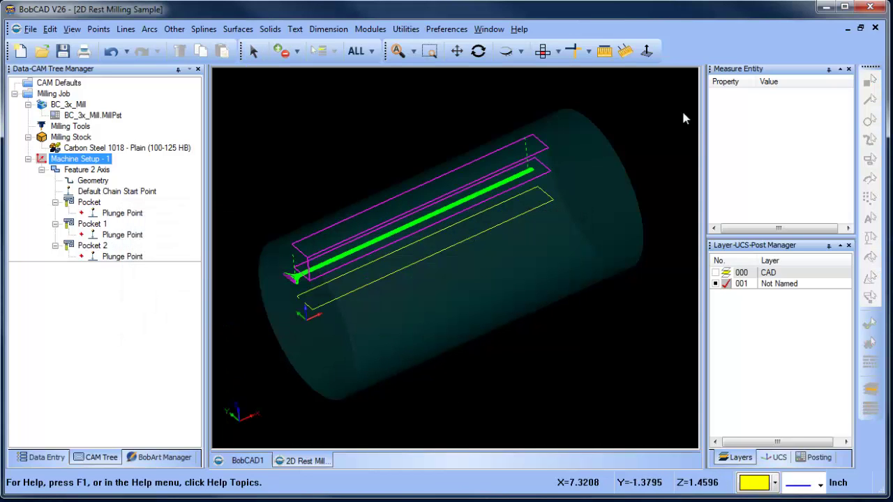
left_click(543, 50)
scroll(489, 287, "up", 3)
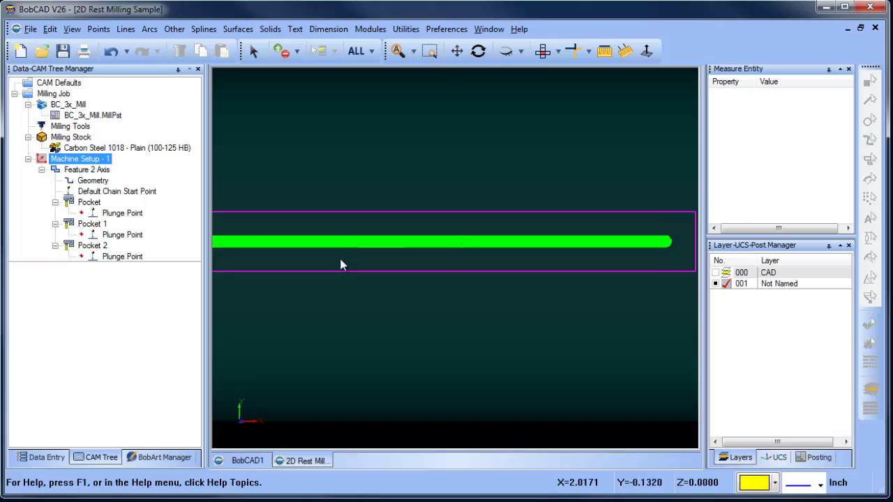
scroll(468, 265, "down", 4)
middle_click_drag(535, 291, 495, 271)
scroll(369, 282, "up", 4)
scroll(384, 251, "up", 1)
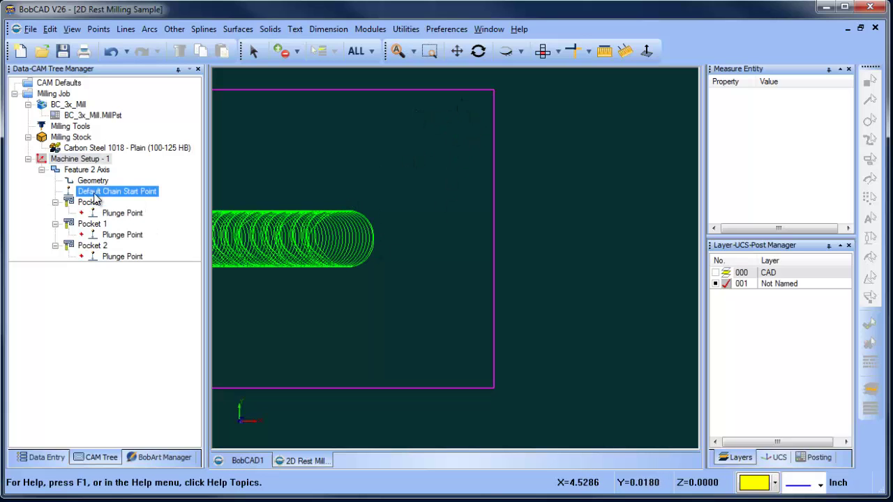
Reopen Feature 2 Axis and give Pocket 1 a 3/16 diameter tool with .03 corner radius.
left_click(85, 171)
right_click(85, 173)
left_click(115, 176)
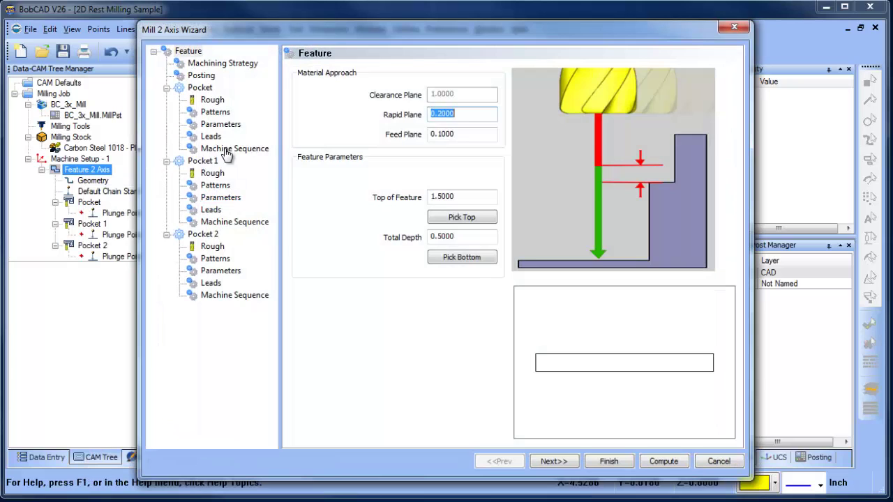
left_click(210, 173)
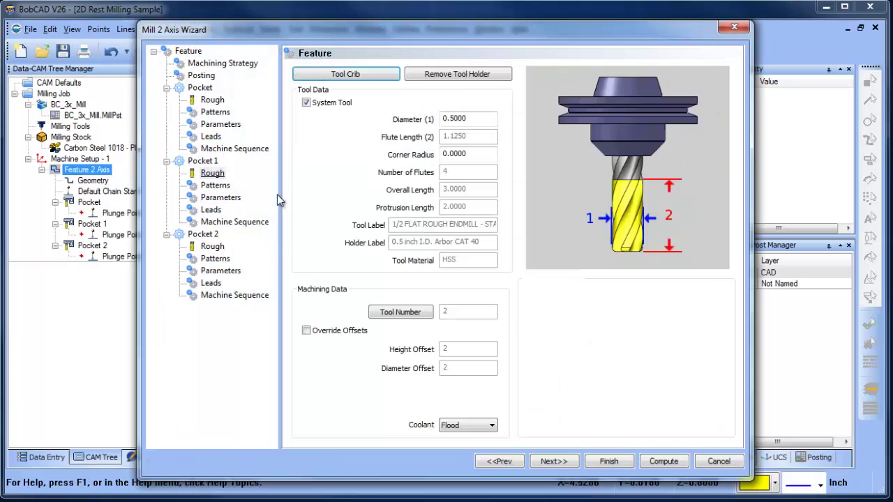
double_click(482, 119)
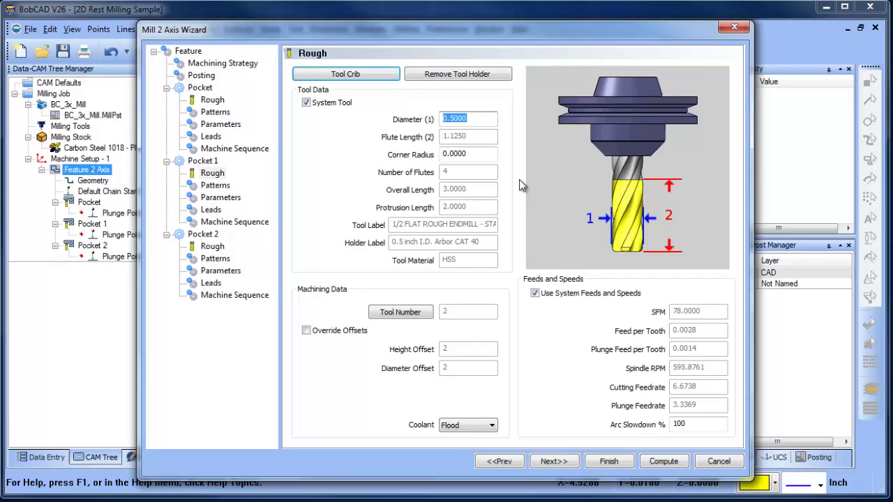
type("3/16")
double_click(478, 154)
type(".03")
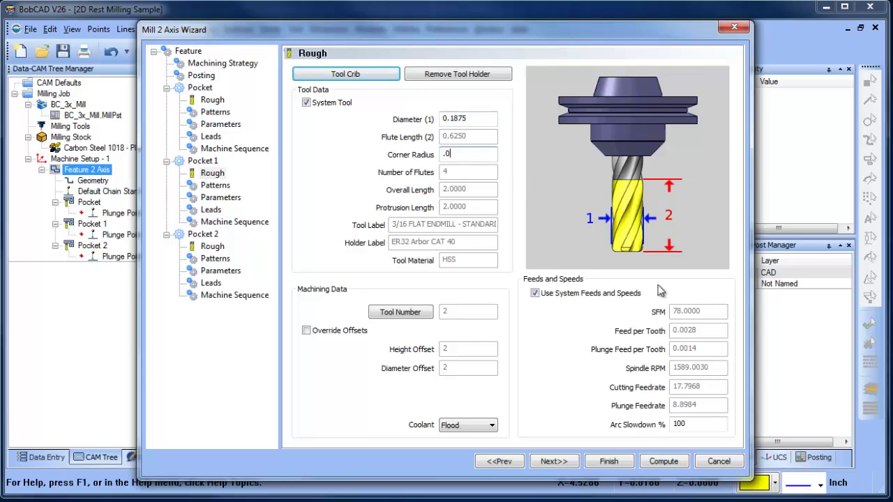
Set Pocket 1 to Advanced Pocket at 10% stepover with Rest Roughing enabled.
left_click(216, 186)
left_click(319, 150)
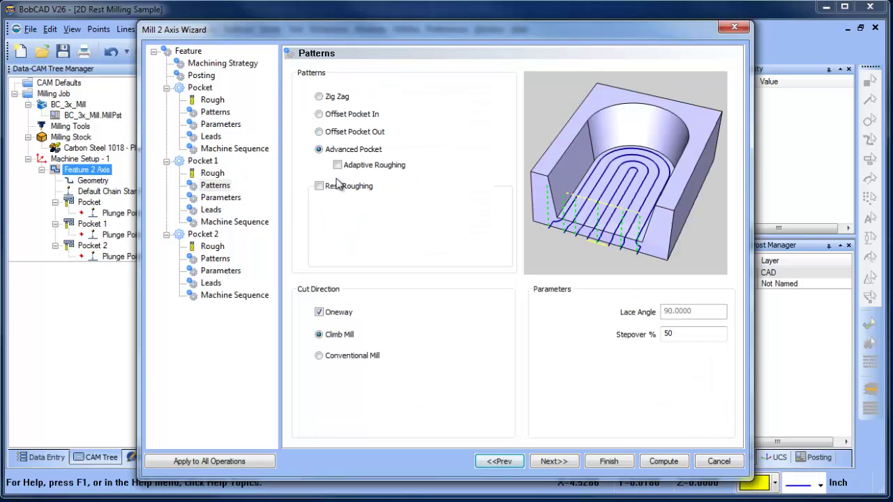
double_click(684, 334)
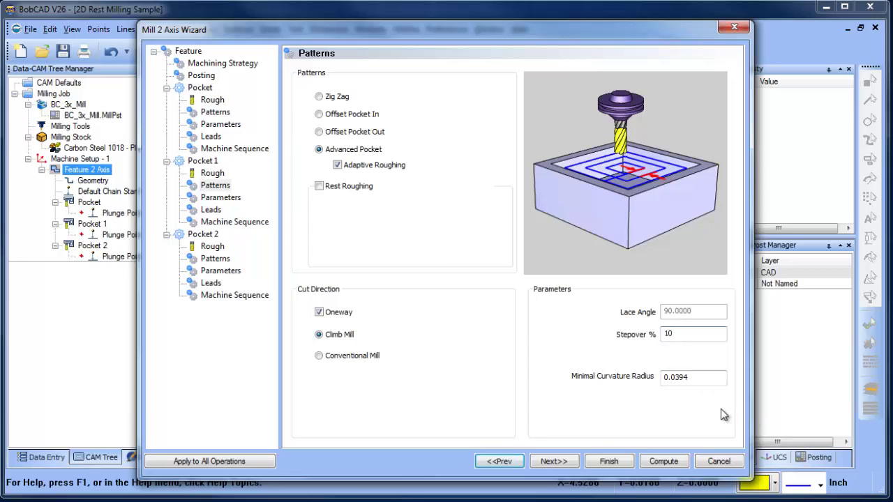
left_click(319, 187)
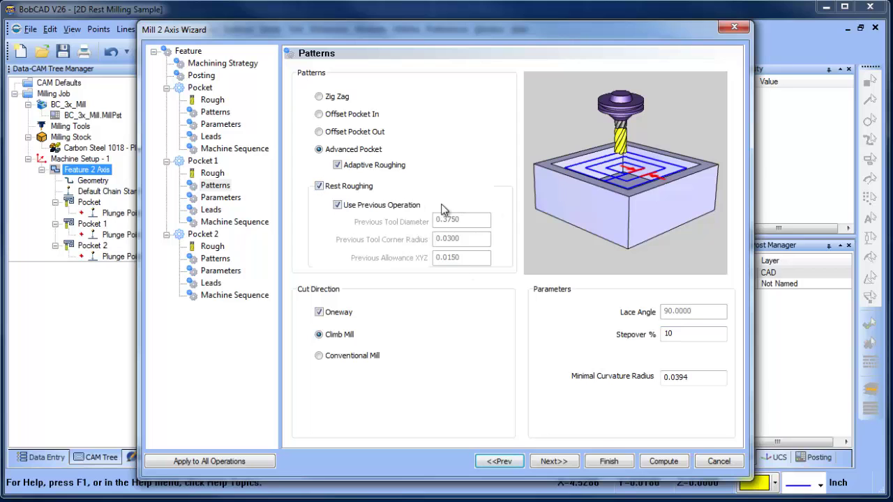
Apply the edits, give Pocket 1 a light-cyan colour, and compute its rest-roughing toolpath.
left_click(608, 461)
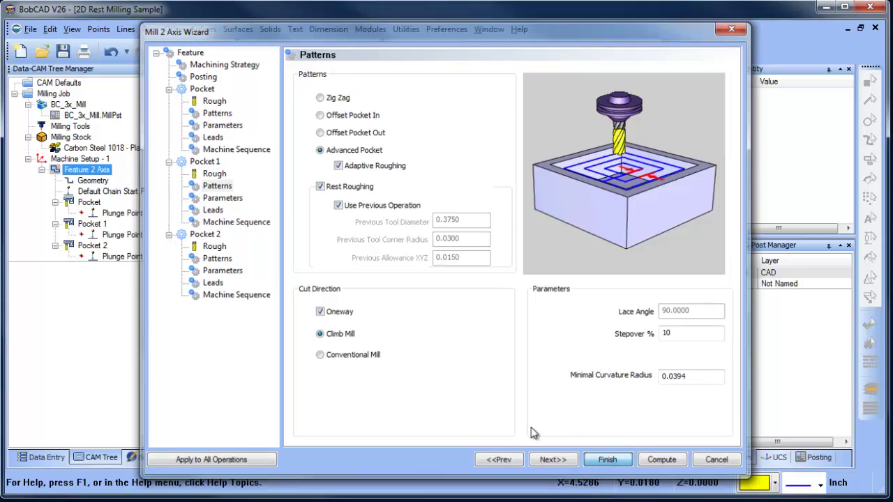
left_click(92, 224)
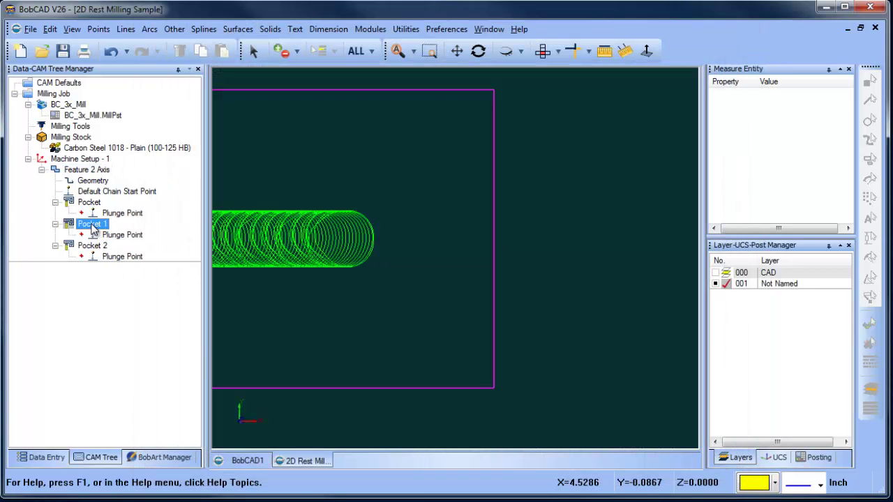
right_click(92, 225)
left_click(143, 288)
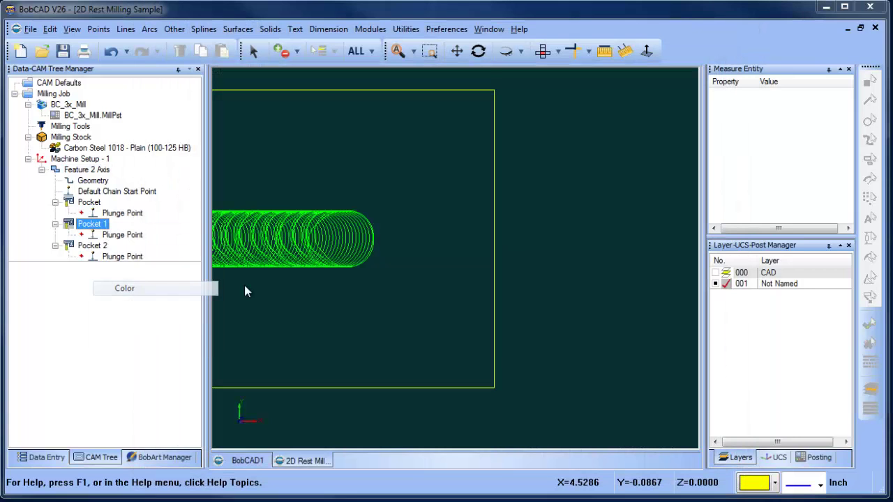
left_click(376, 179)
left_click(356, 346)
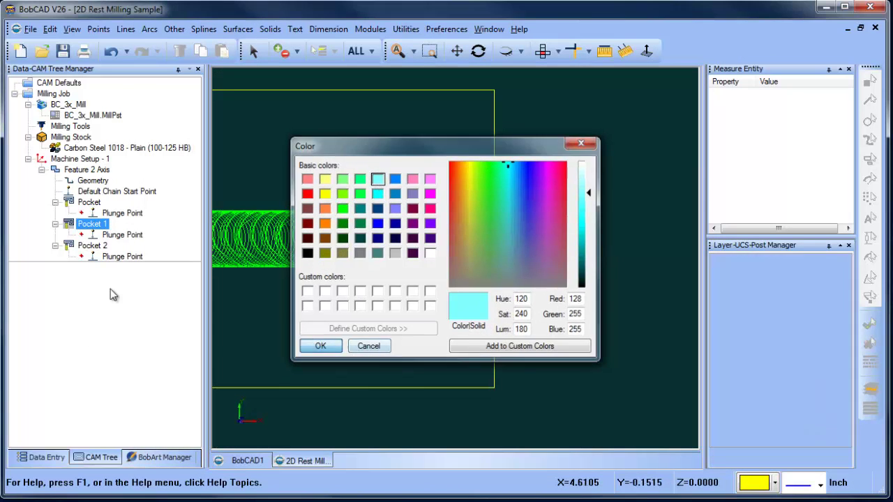
right_click(92, 224)
left_click(150, 234)
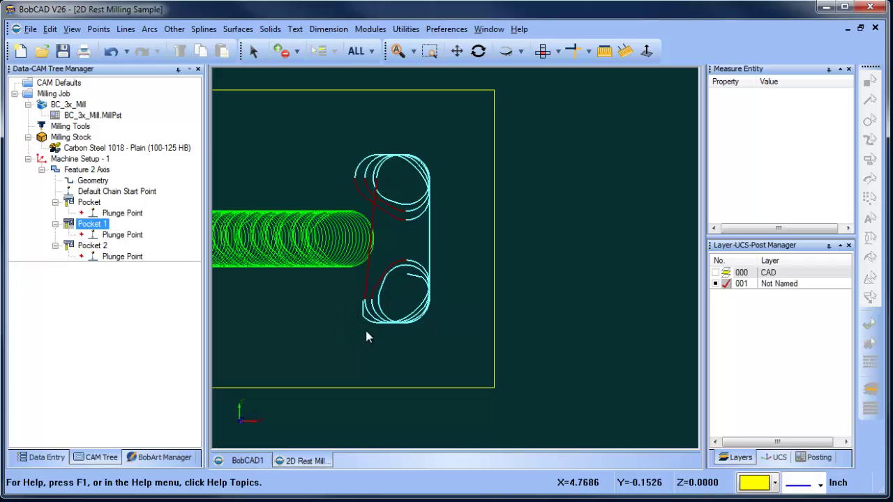
Turn off Use Previous Operation for Pocket 1 and set Previous Tool Diameter to .45.
left_click(96, 189)
left_click(86, 170)
right_click(82, 170)
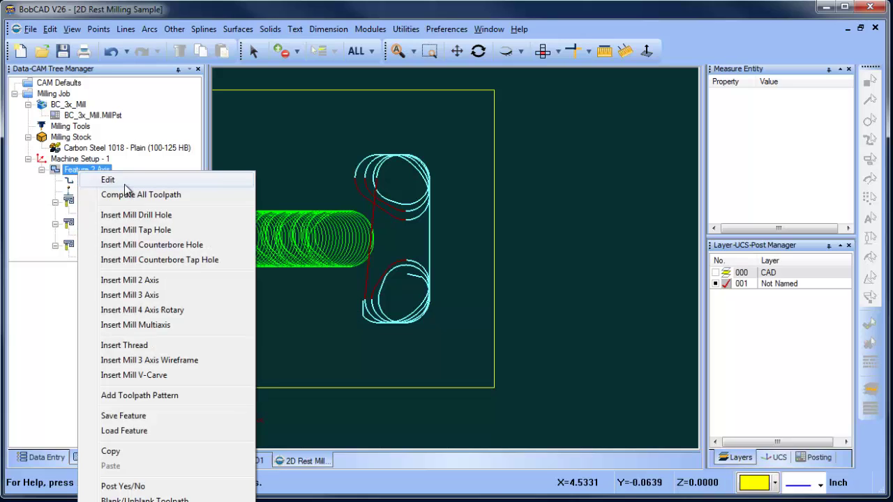
left_click(95, 177)
left_click(212, 173)
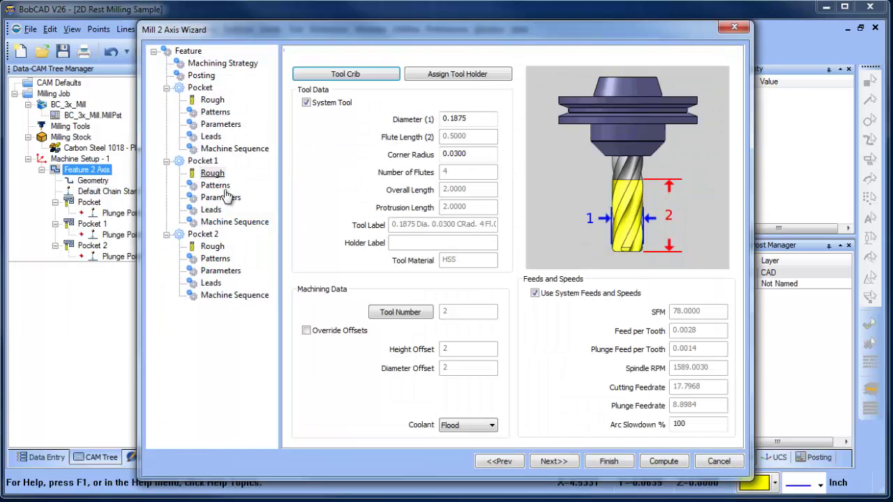
left_click(218, 186)
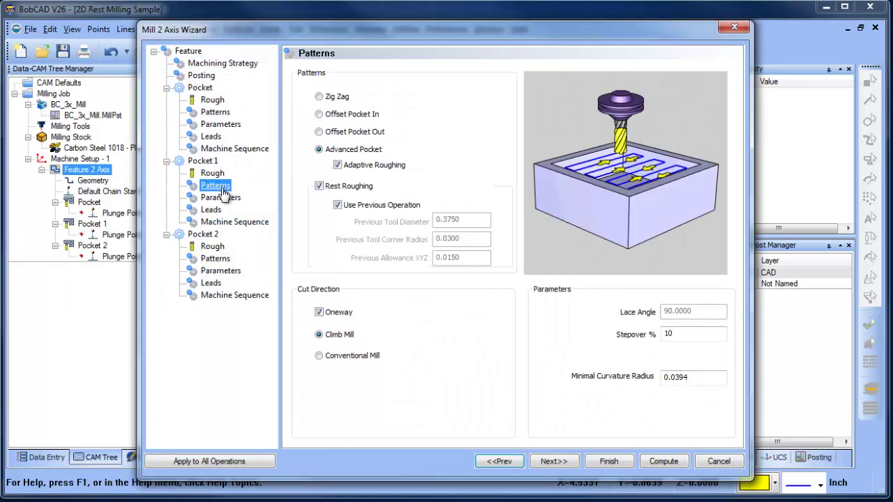
left_click(337, 205)
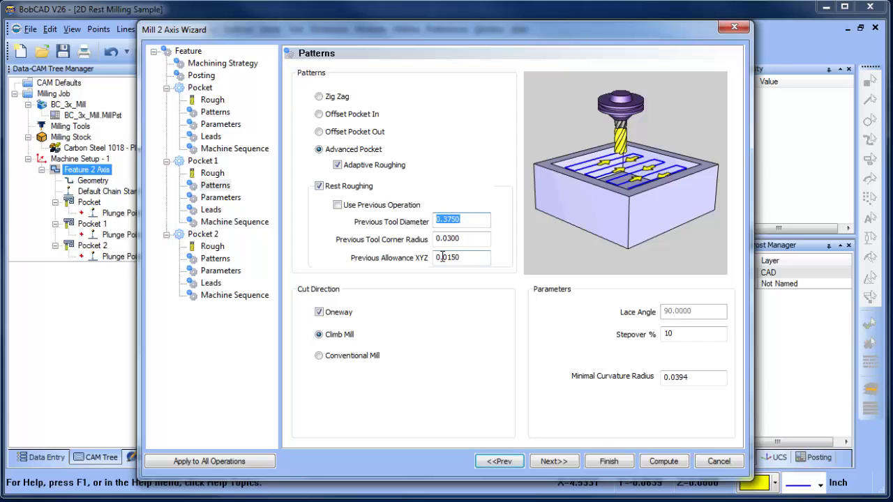
type(".45")
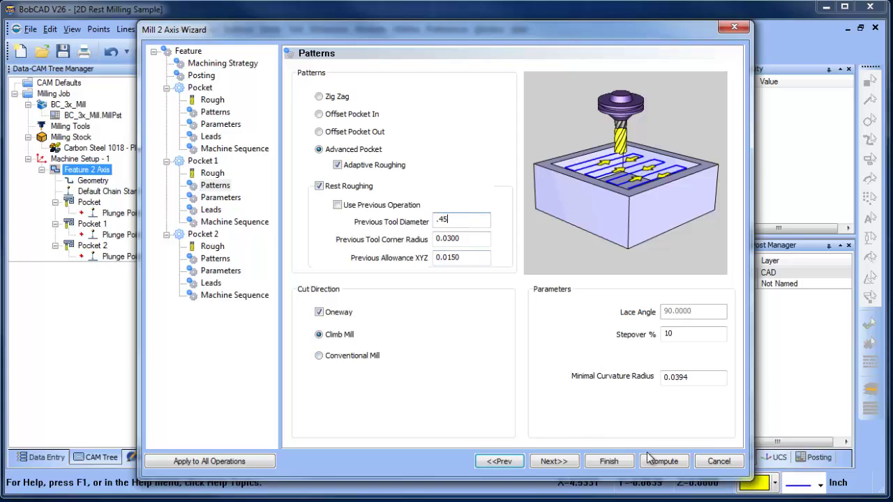
left_click(608, 461)
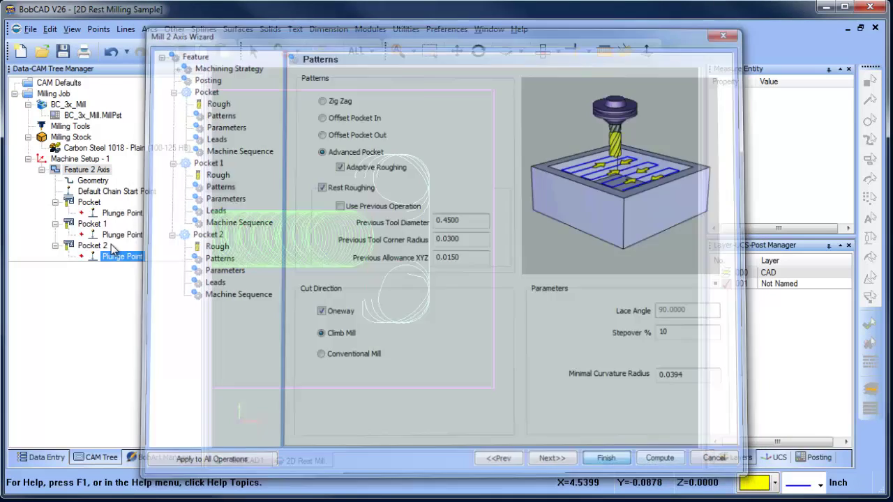
Recompute Pocket 1's toolpath with the wider rest-roughing region.
left_click(93, 224)
right_click(90, 224)
left_click(159, 236)
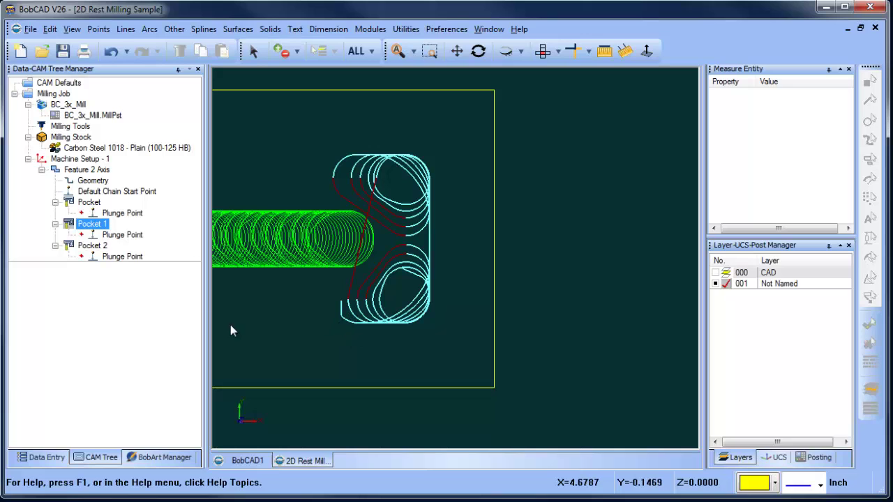
Give Pocket 2's roughing tool a 1/16 diameter and .0625/2 corner radius.
right_click(89, 169)
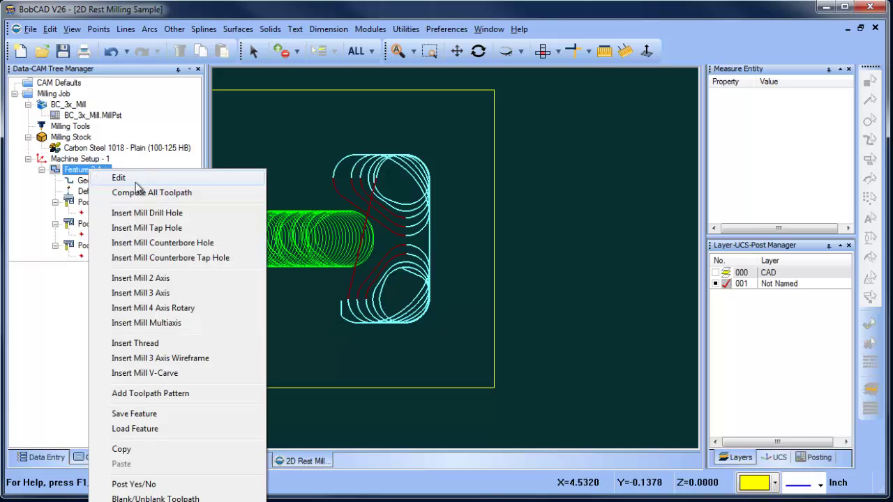
left_click(136, 183)
left_click(214, 248)
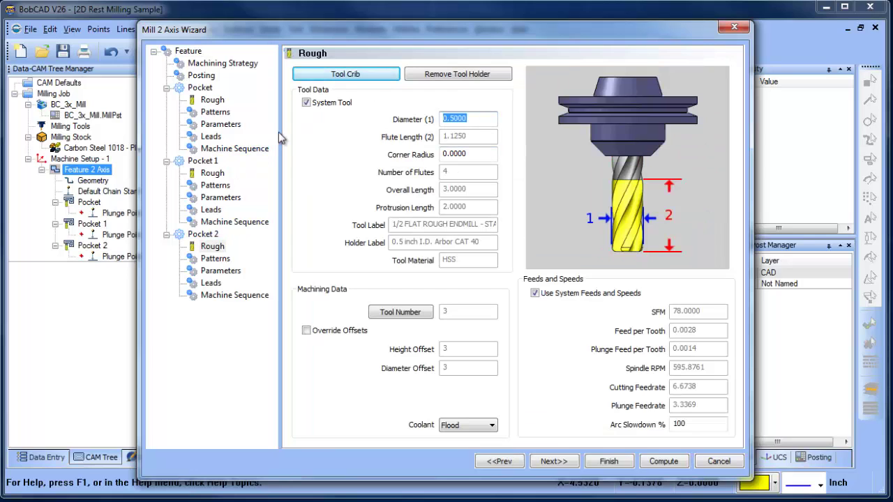
type("1/16")
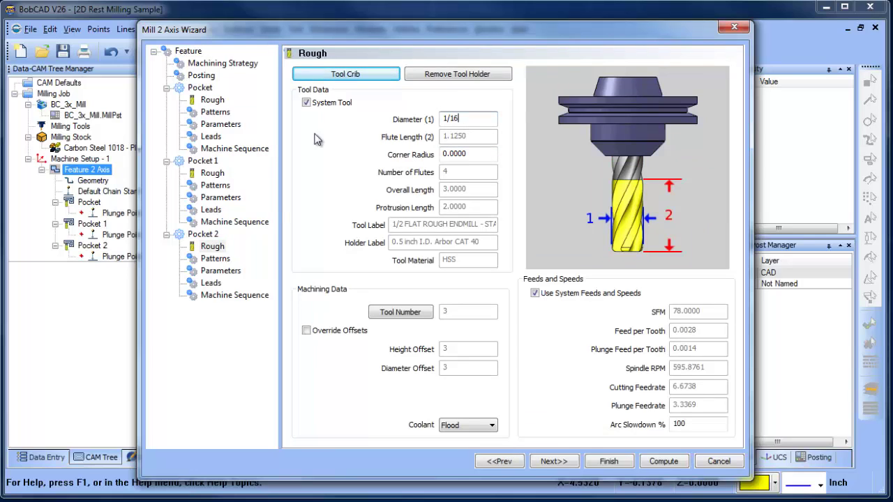
key("Tab")
type(".0")
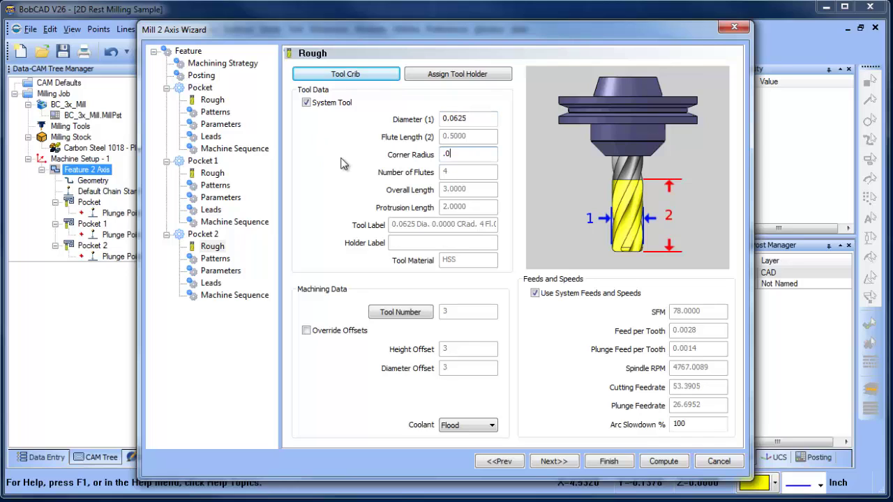
type("625/2")
key("Tab")
Set Pocket 2 to Advanced Pocket adaptive, 10% stepover, rest roughing after a 0.25 tool.
left_click(222, 259)
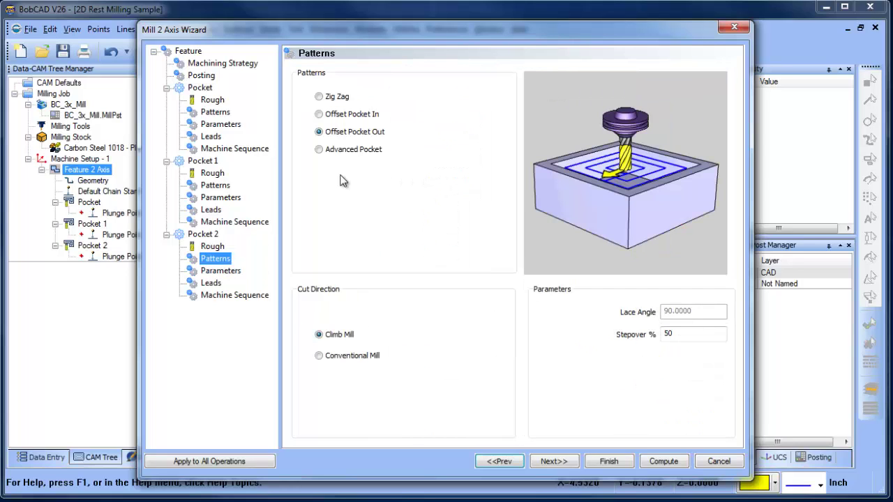
left_click(320, 150)
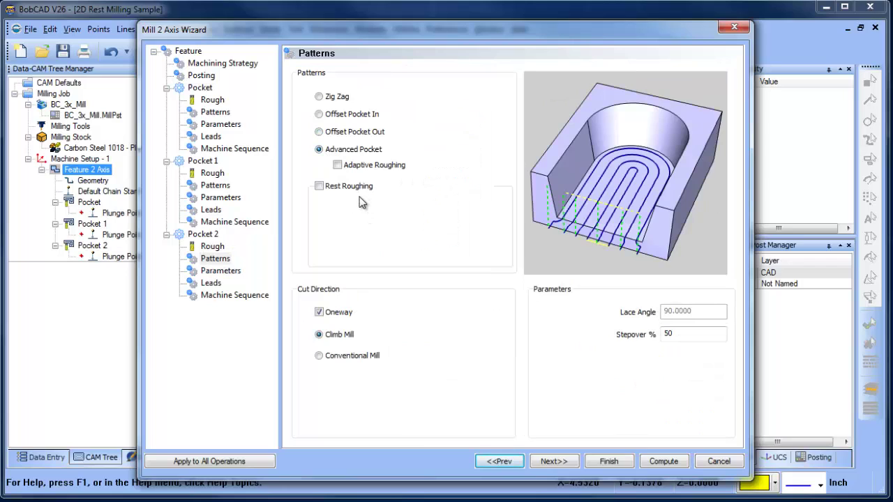
left_click(338, 166)
left_click(696, 340)
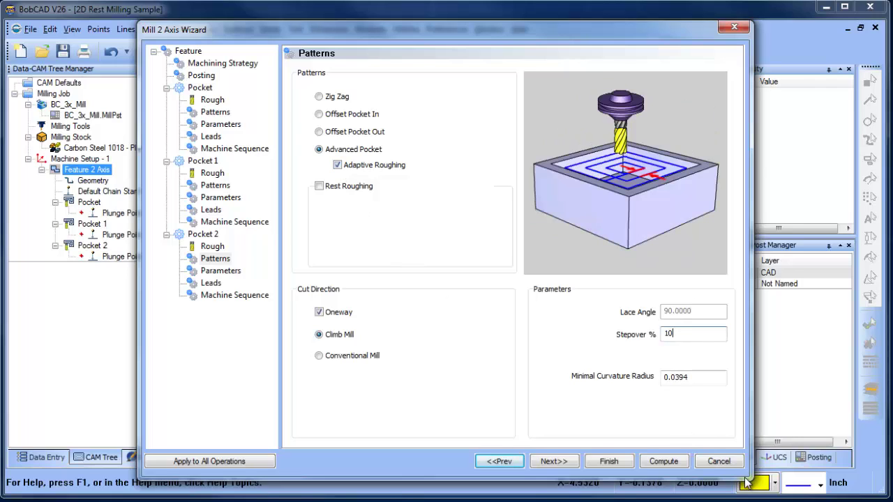
left_click(328, 190)
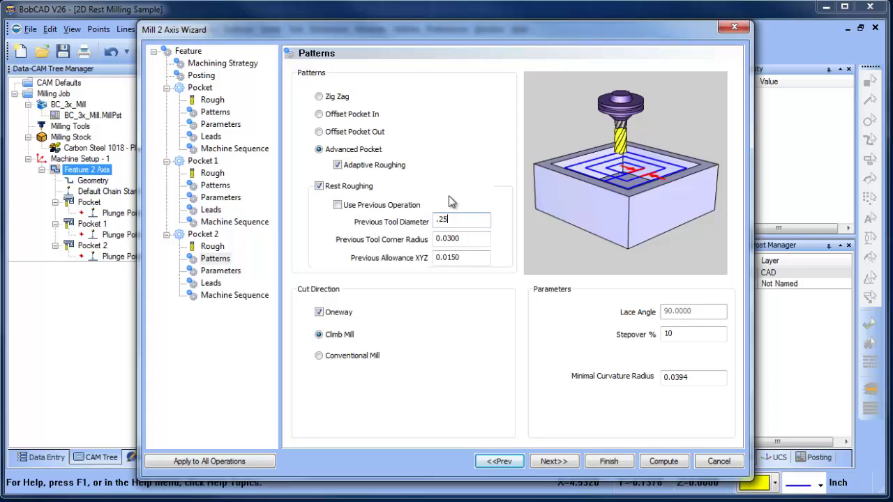
left_click(471, 238)
Apply the settings and compute Pocket 2's toolpath in the round lobes.
left_click(609, 465)
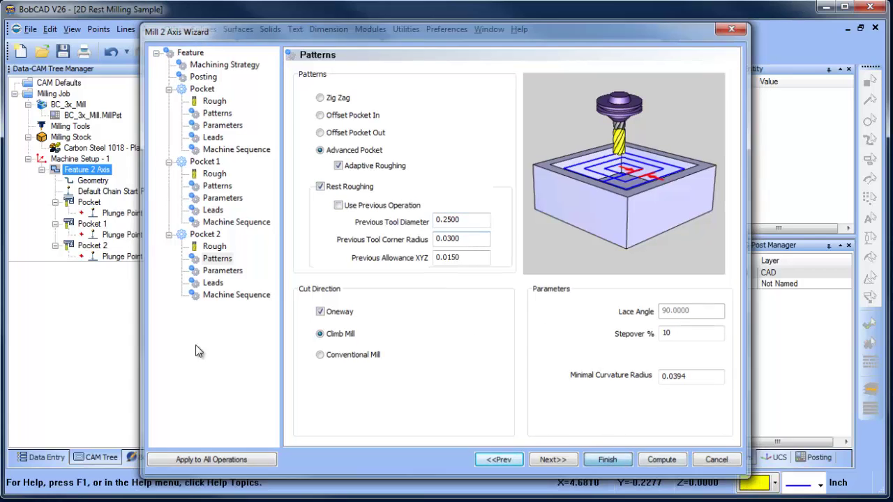
right_click(95, 246)
left_click(160, 254)
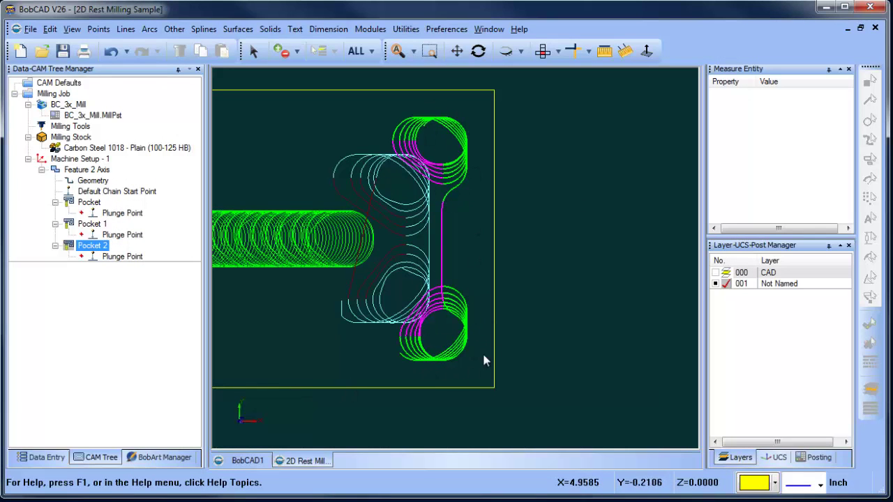
Set Pocket 2's Minimal Curvature Radius to .01 in the feature settings.
scroll(442, 358, "up", 3)
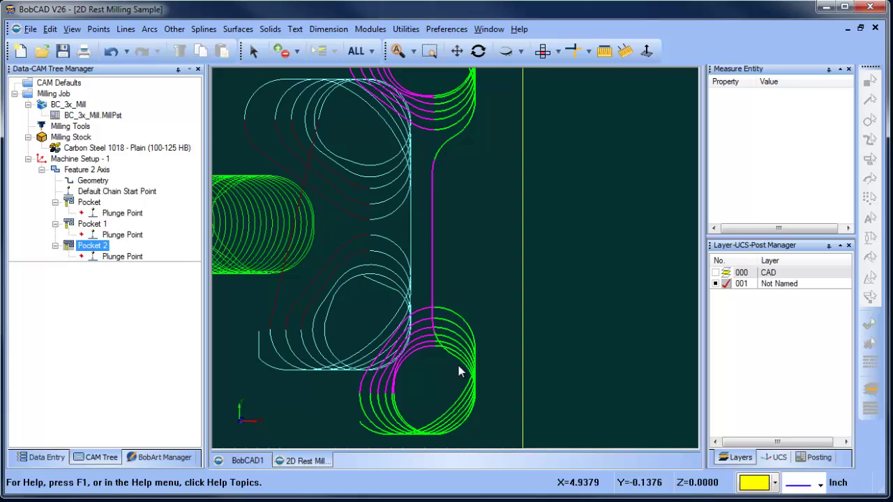
scroll(457, 362, "down", 2)
scroll(489, 321, "up", 5)
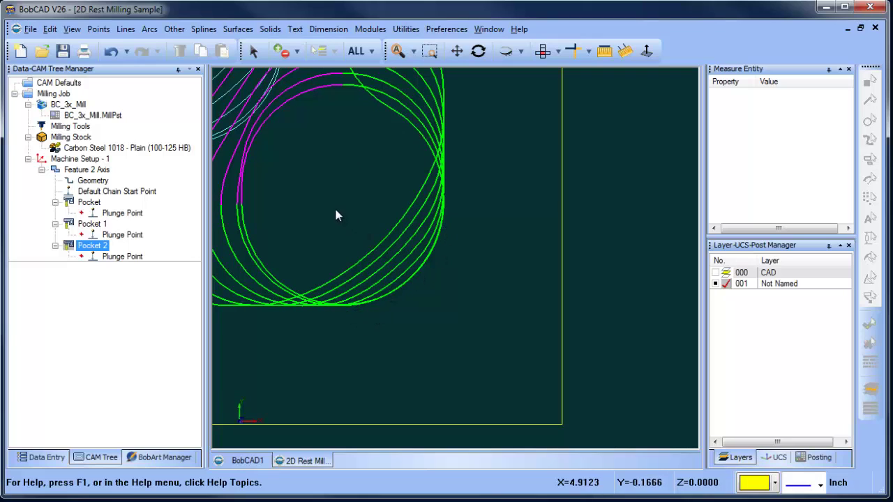
left_click(106, 213)
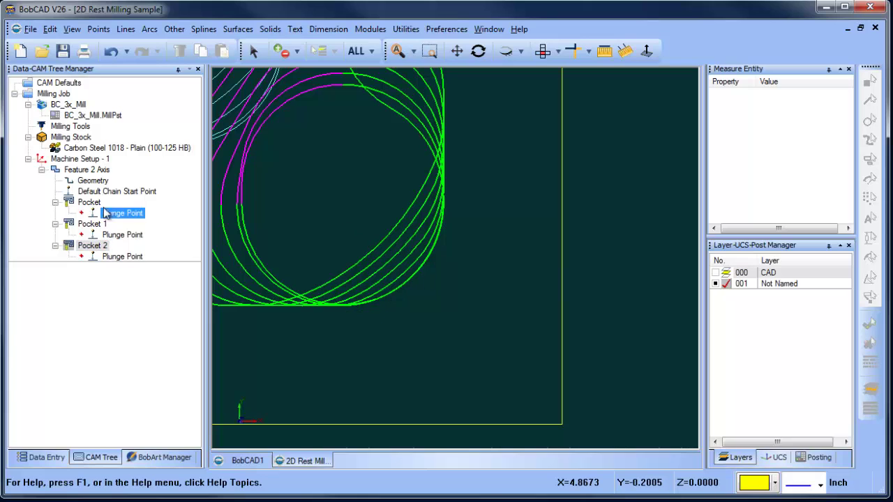
left_click(87, 169)
right_click(87, 170)
left_click(120, 179)
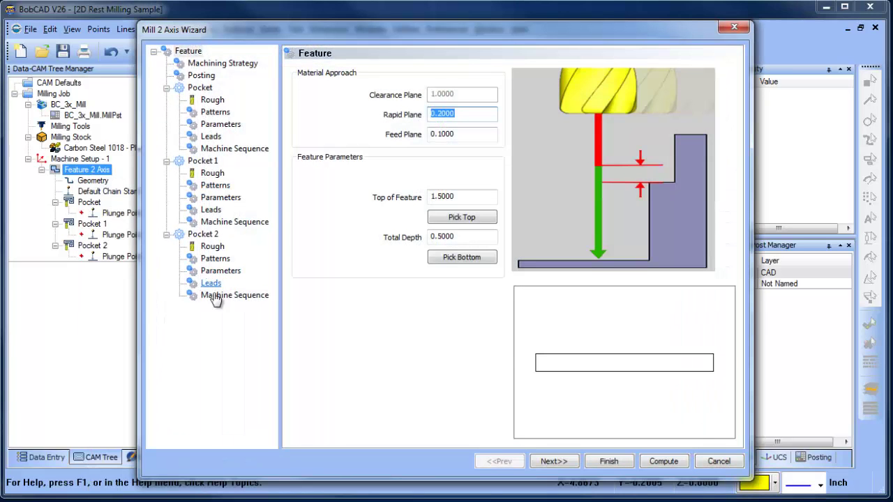
left_click(215, 259)
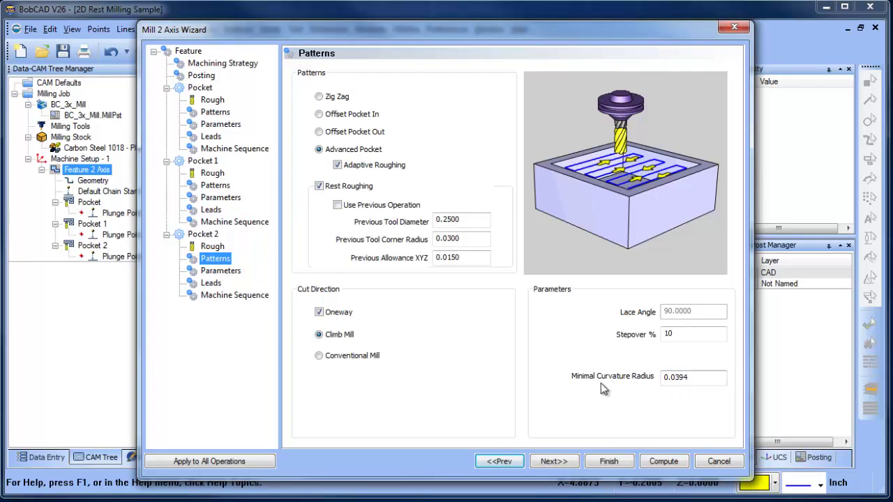
left_click(691, 381)
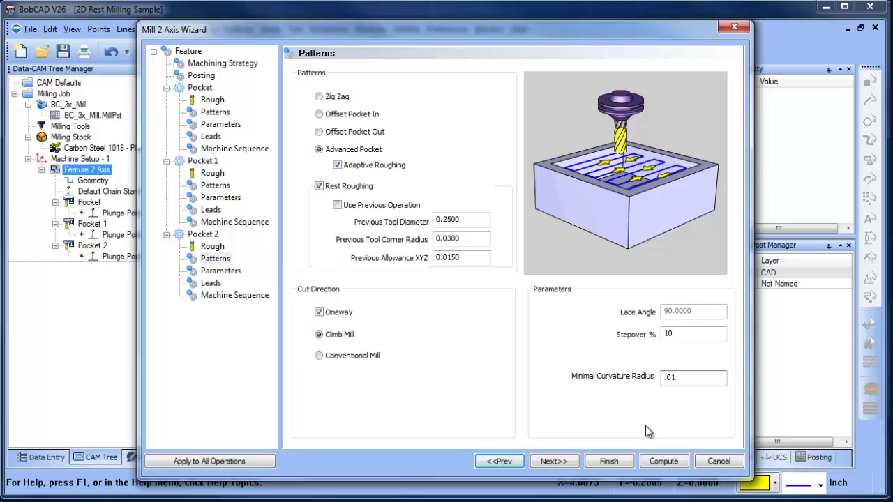
type(".01")
left_click(609, 462)
Recompute Pocket 2's toolpath so its loops reach further into the corner.
right_click(91, 246)
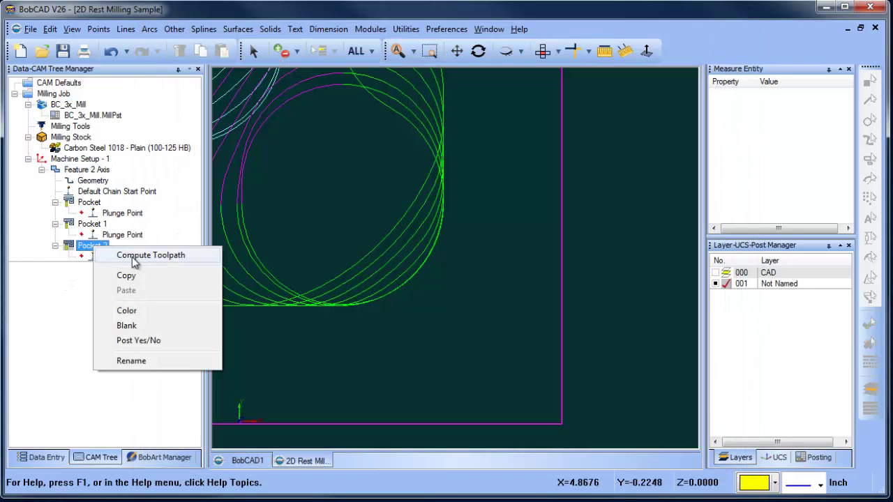
left_click(150, 256)
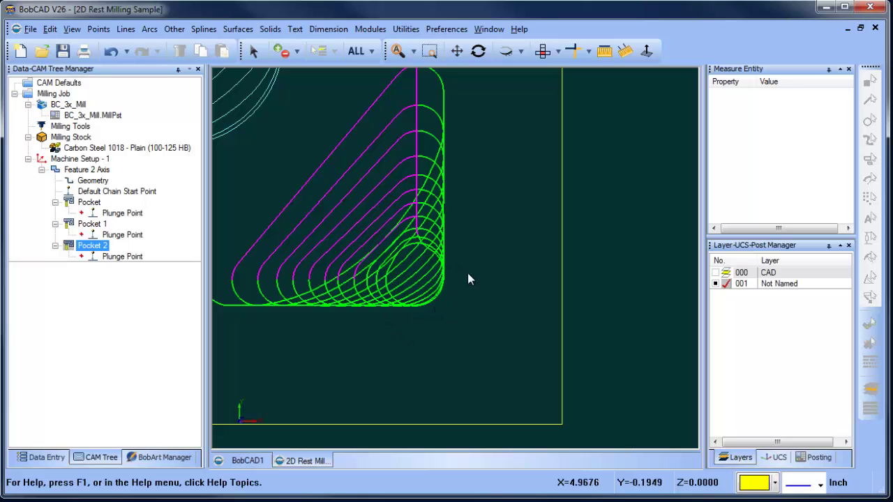
scroll(410, 292, "down", 3)
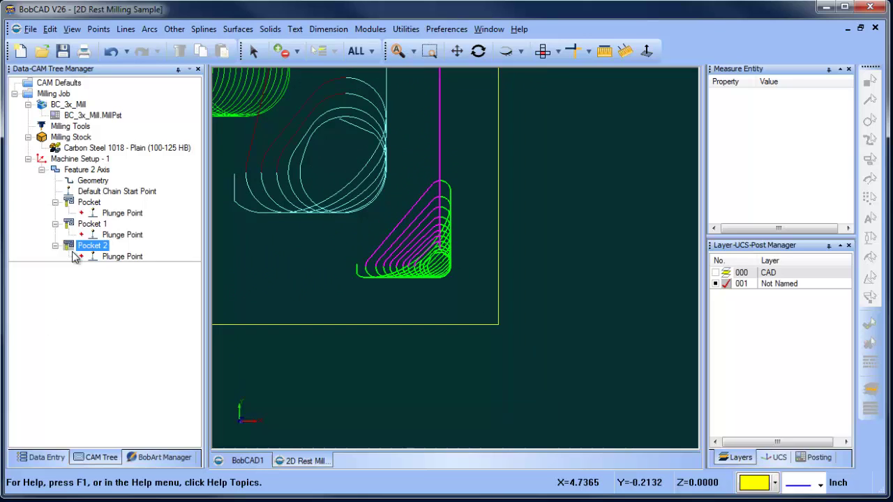
Set Pocket 2's Minimal Curvature Radius to .03 and recompute its toolpath.
left_click(87, 171)
right_click(85, 170)
left_click(114, 180)
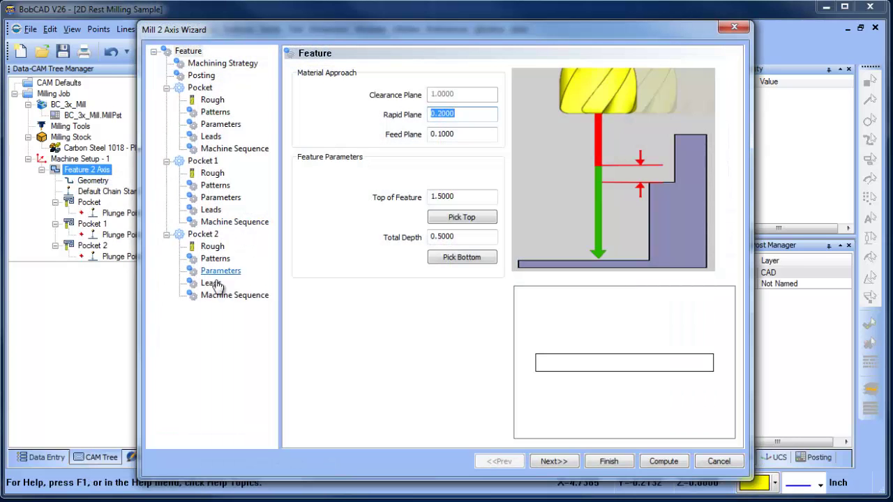
left_click(222, 271)
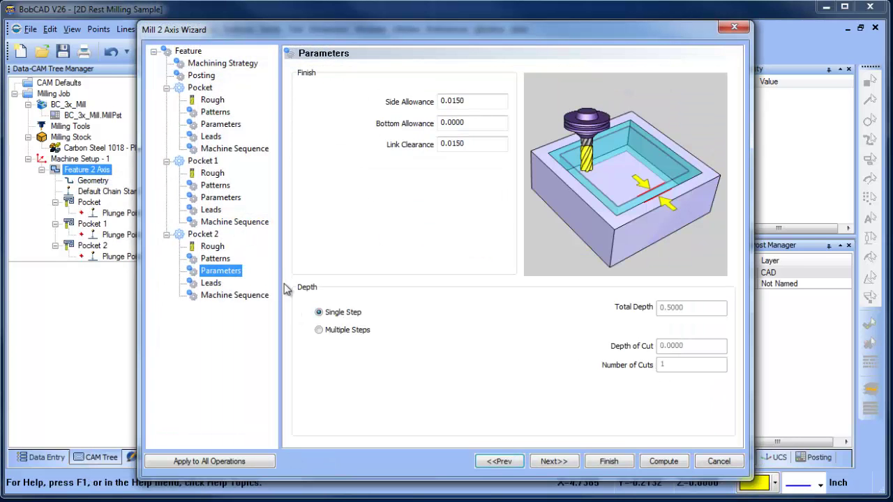
left_click(215, 258)
left_click(705, 377)
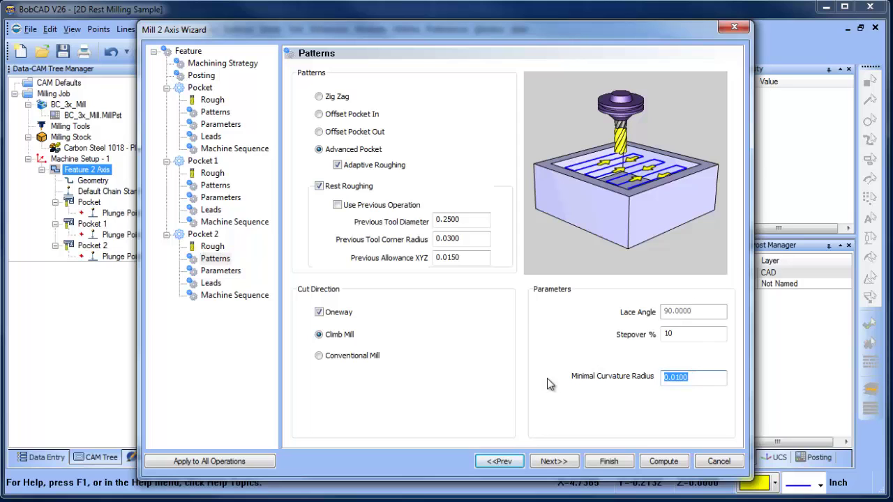
type(".03")
left_click(614, 461)
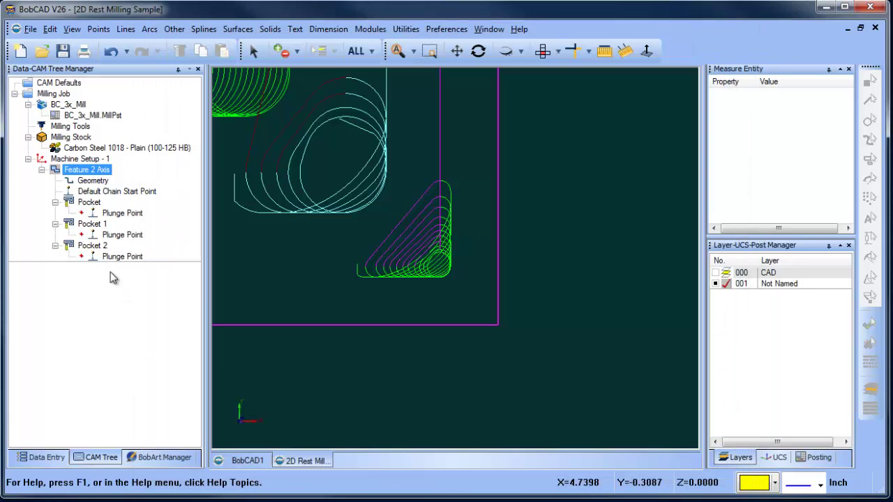
left_click(92, 245)
right_click(92, 246)
left_click(152, 256)
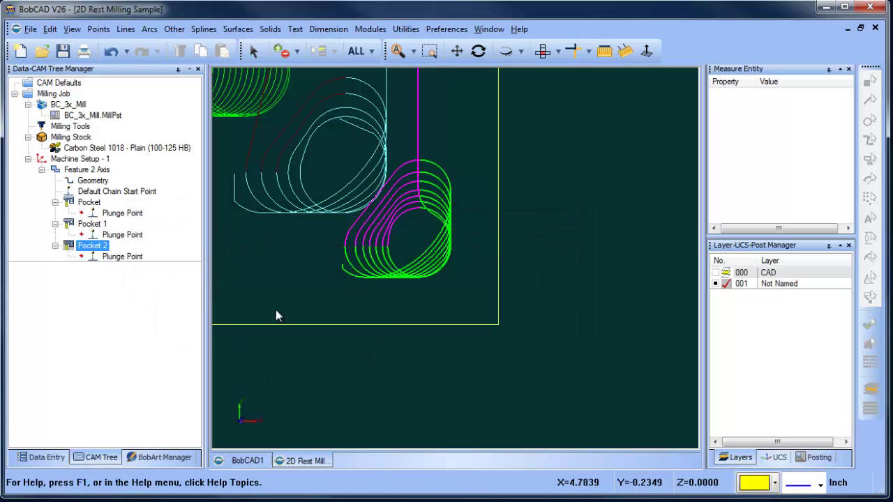
Change Pocket 2's Minimal Curvature Radius from 0.03 to .01 and recompute it.
right_click(86, 169)
left_click(122, 175)
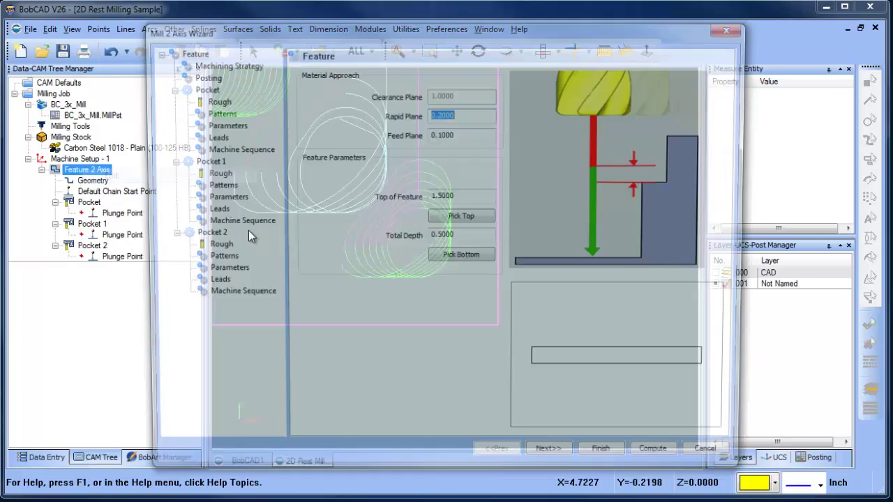
left_click(221, 272)
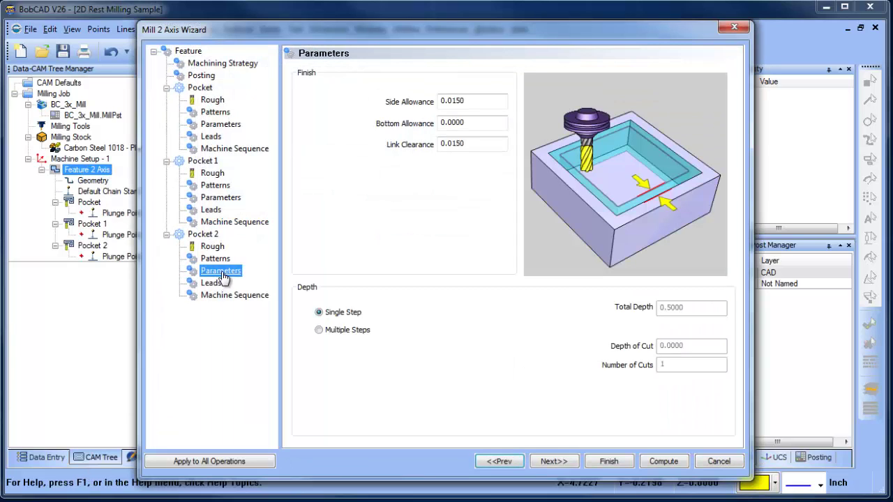
left_click(215, 258)
left_click_drag(691, 377, 565, 388)
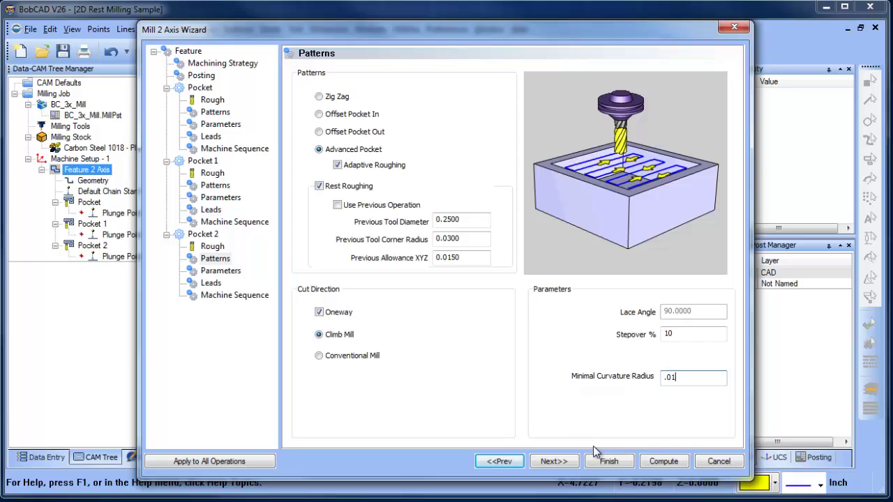
left_click(657, 463)
left_click(608, 462)
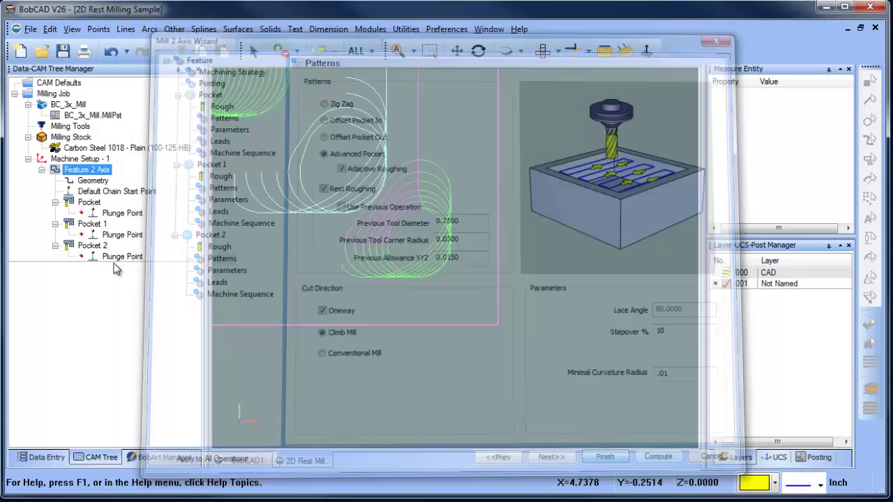
right_click(92, 245)
left_click(164, 255)
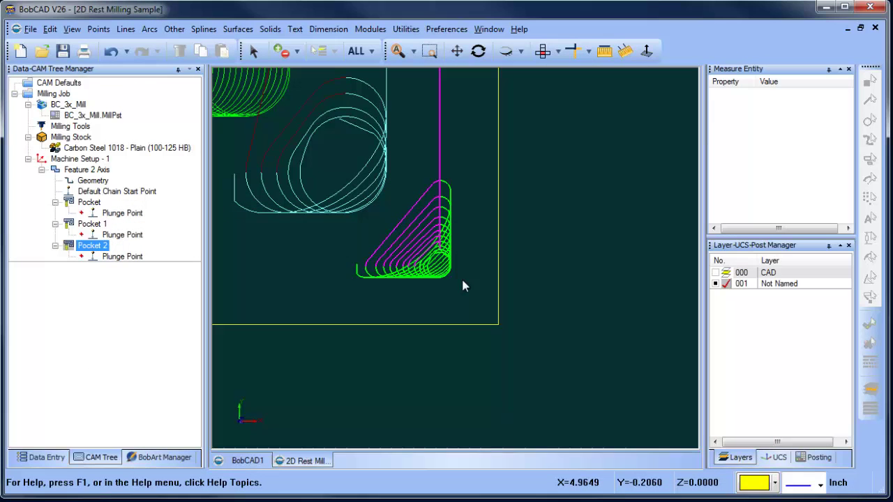
scroll(440, 285, "down", 4)
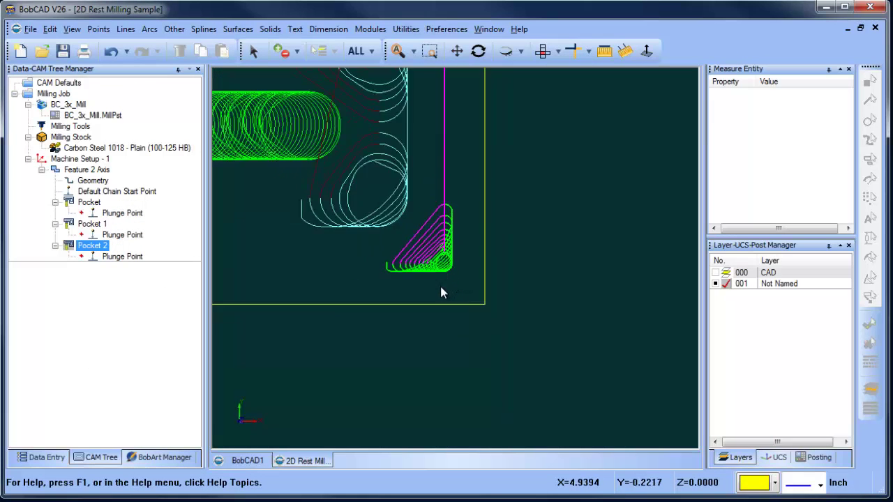
Launch the Simulation module showing only the stock, with the machine model hidden.
left_click(375, 31)
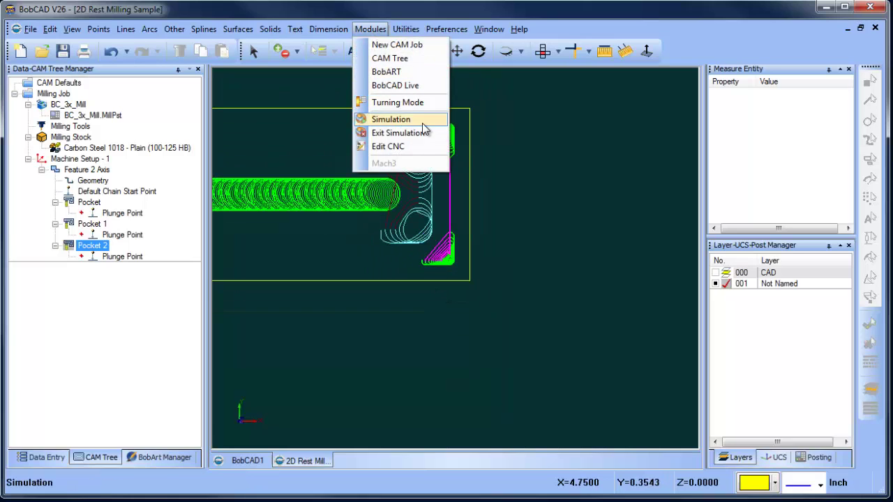
left_click(422, 122)
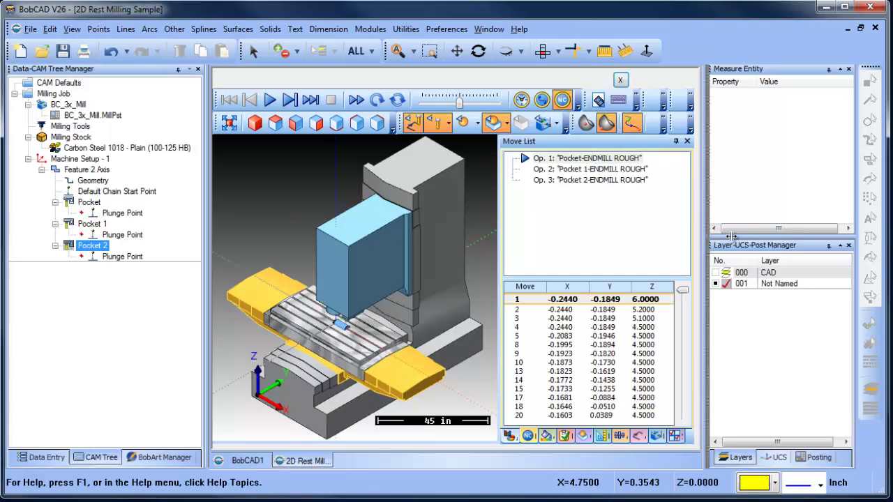
left_click_drag(731, 237, 801, 237)
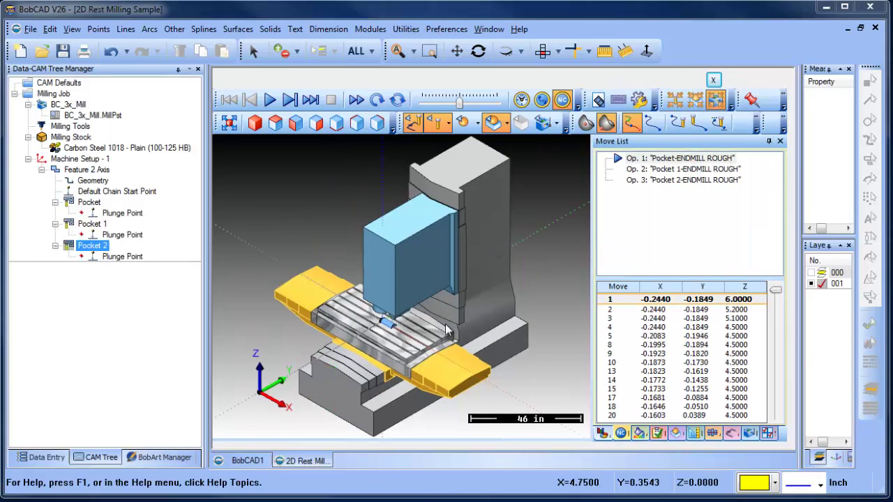
left_click(694, 102)
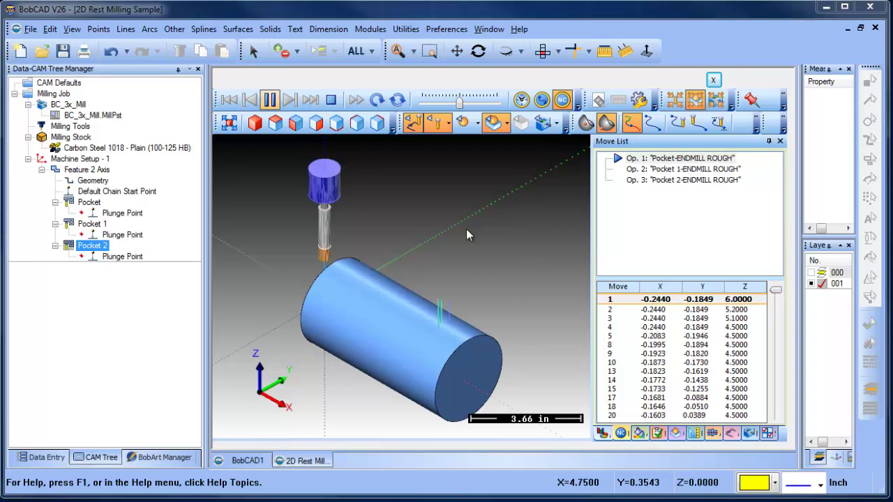
Play the cuts from Pocket 1 while orbiting the stock, then speed through to move 40344.
double_click(636, 169)
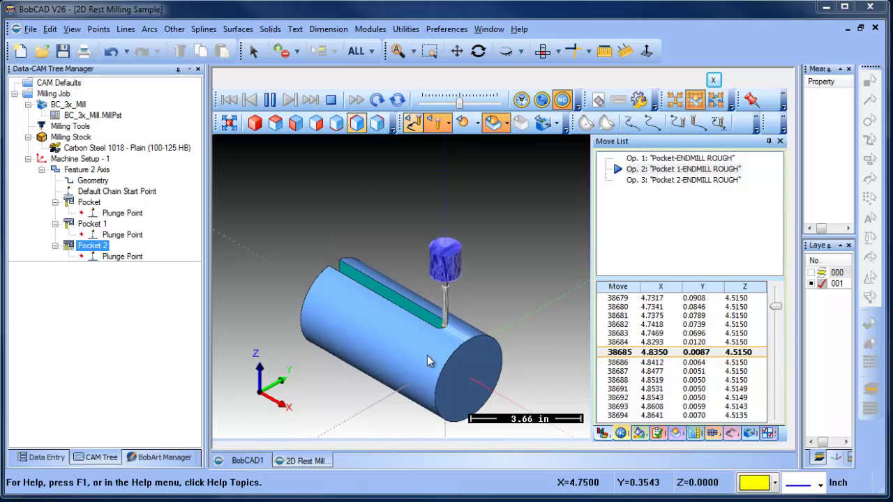
scroll(427, 352, "up", 5)
scroll(434, 336, "up", 6)
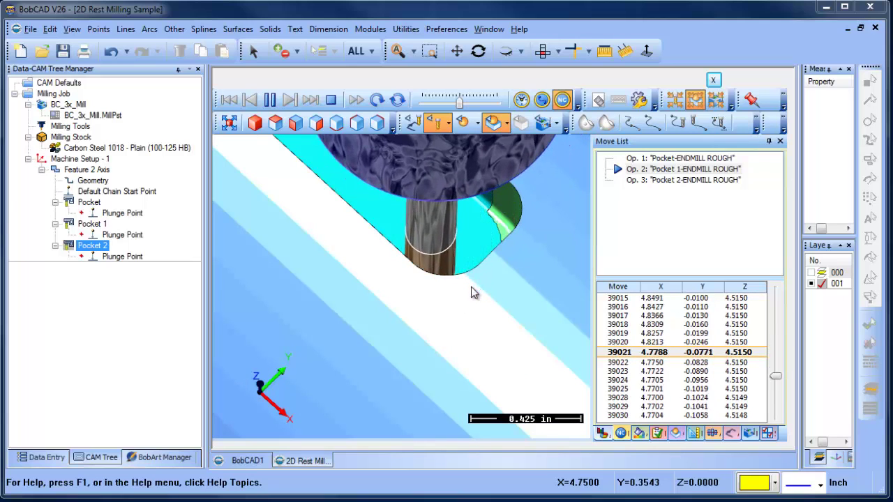
scroll(471, 299, "down", 2)
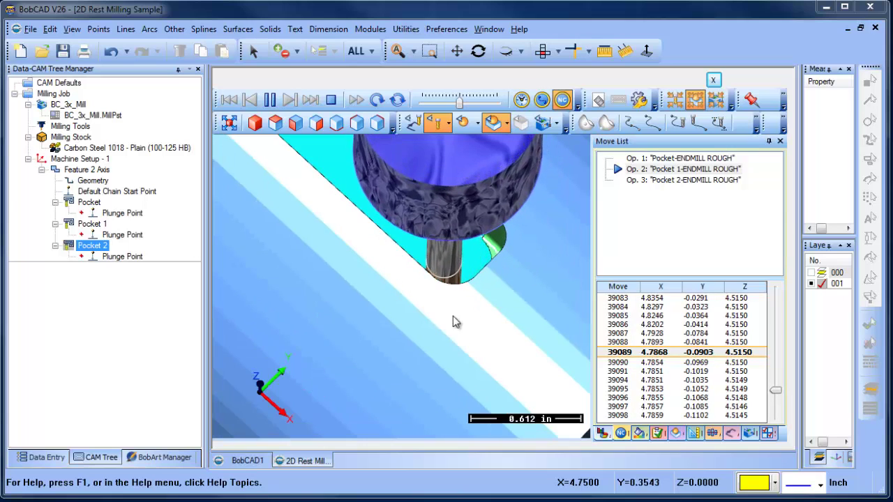
middle_click_drag(453, 316, 481, 305)
scroll(431, 270, "up", 3)
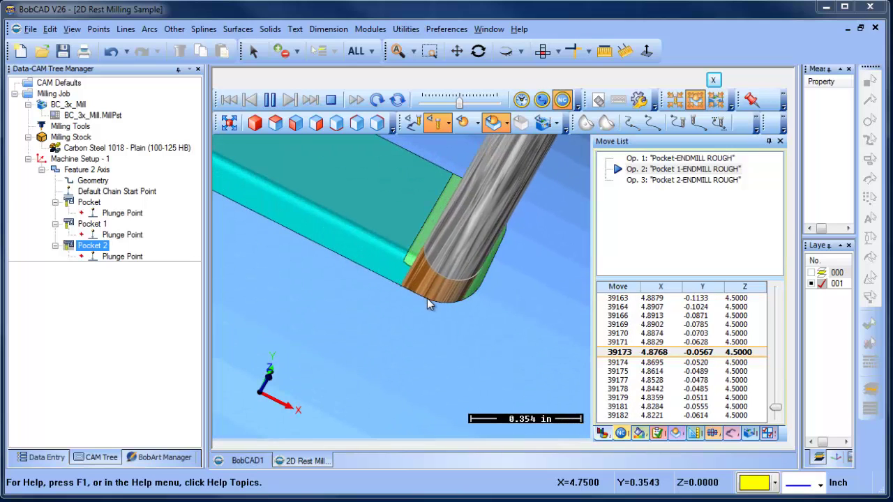
scroll(425, 304, "down", 6)
scroll(417, 342, "down", 3)
middle_click_drag(417, 343, 478, 311)
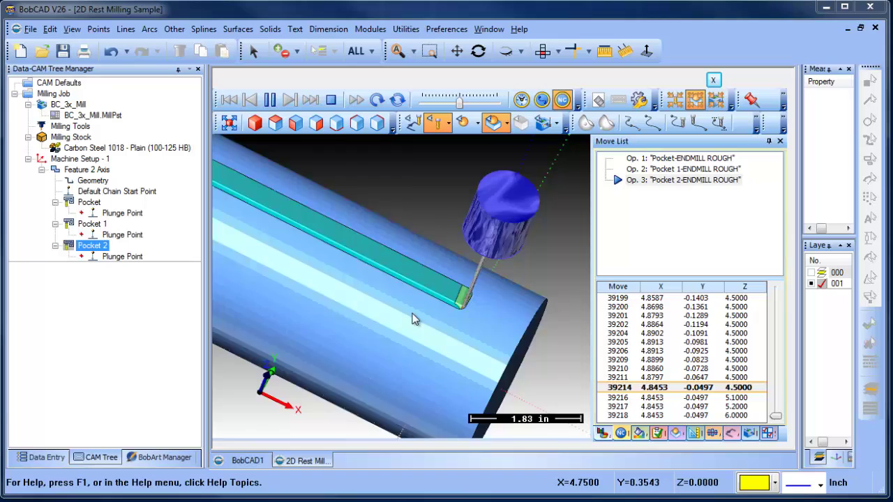
middle_click_drag(415, 315, 409, 295)
scroll(433, 321, "up", 9)
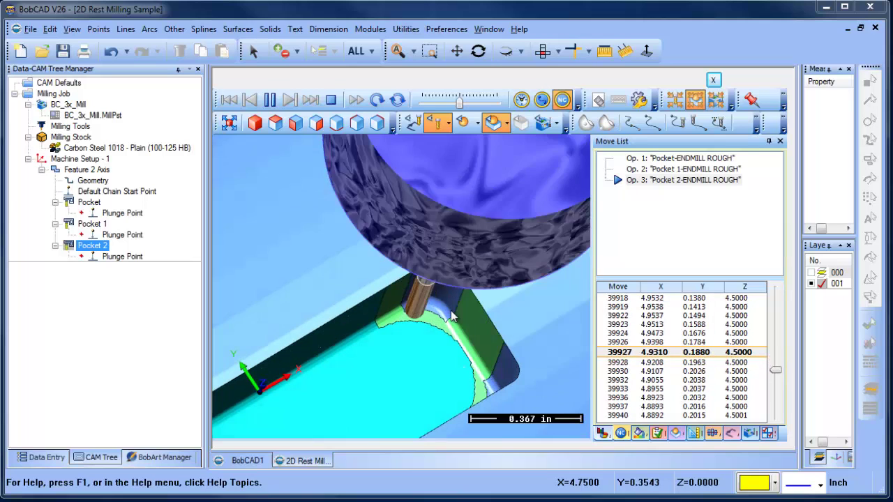
scroll(447, 276, "up", 2)
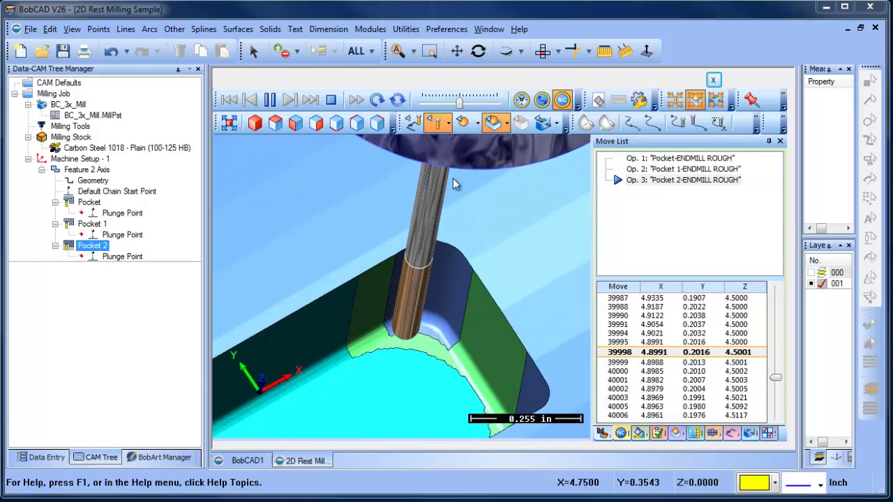
left_click(472, 102)
left_click_drag(473, 101, 476, 102)
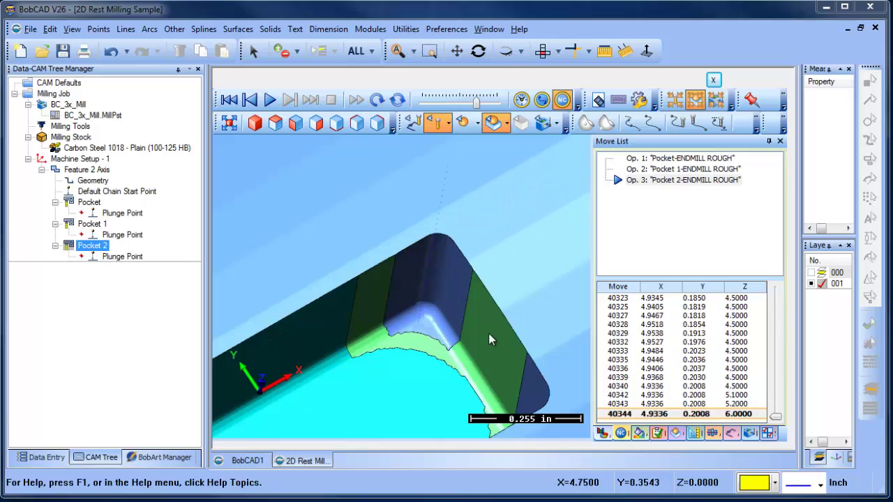
Look through the simulation report, cut simulation settings and move list panels.
left_click(649, 414)
left_click(660, 433)
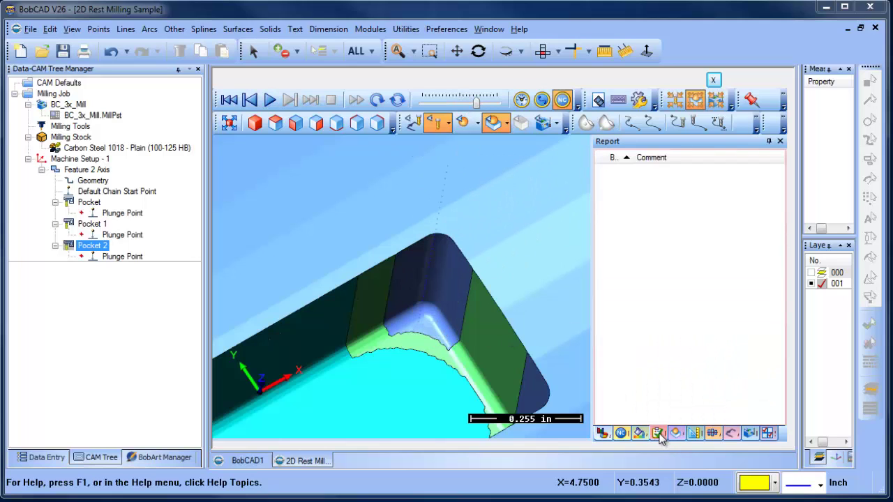
left_click(675, 433)
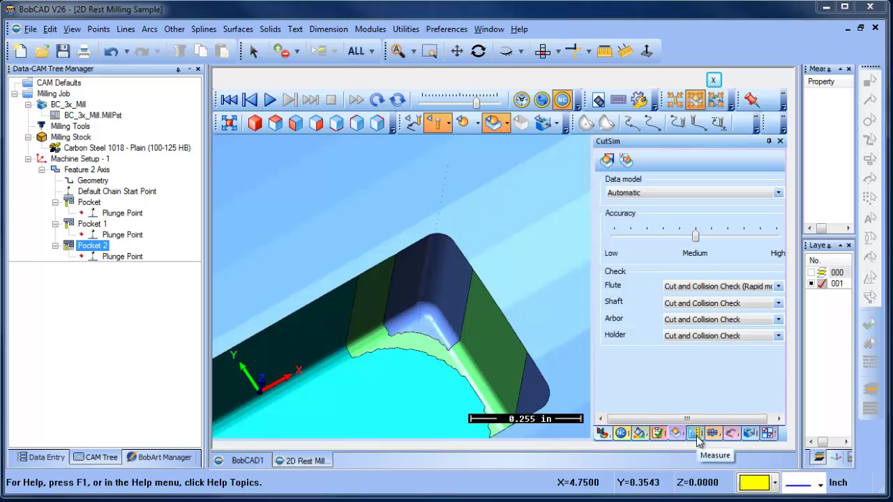
left_click(622, 434)
Set the toolpath analysis to Deviation and detect its minimum and maximum values.
left_click(640, 433)
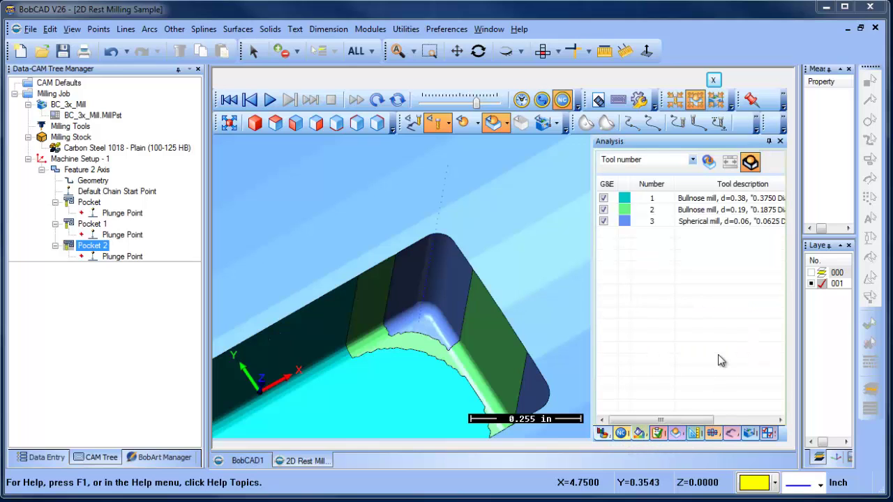
left_click(685, 162)
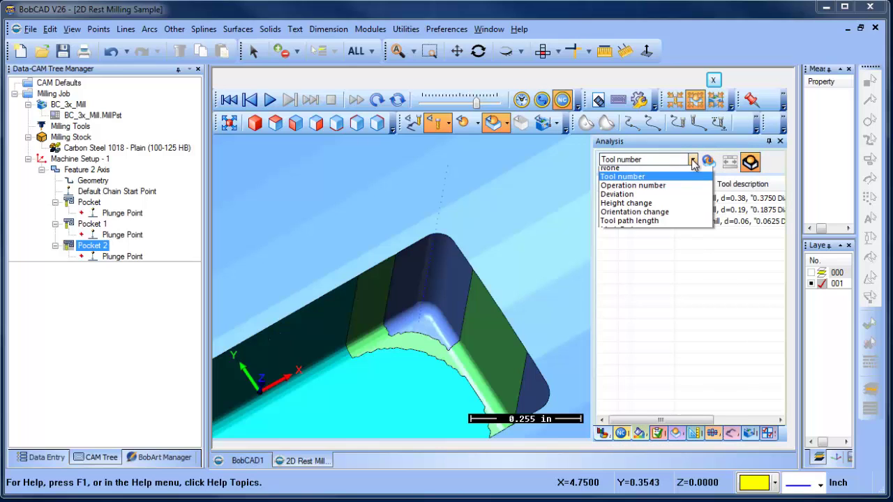
left_click(653, 199)
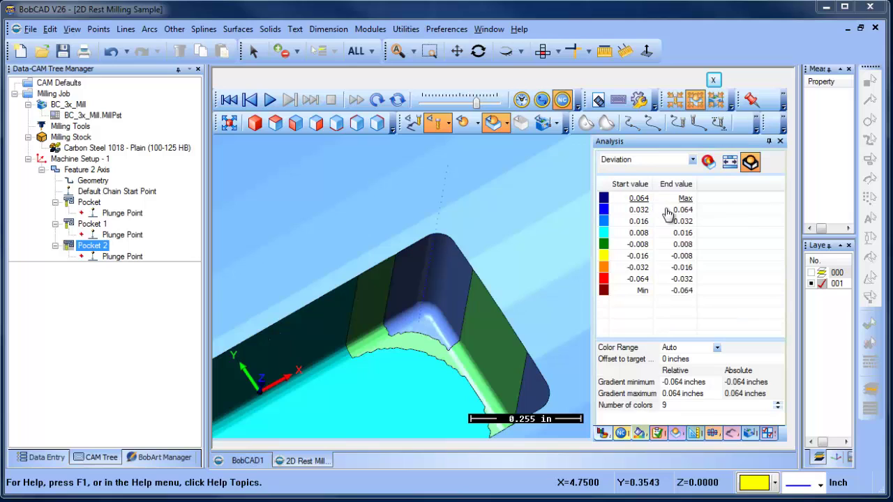
left_click(733, 165)
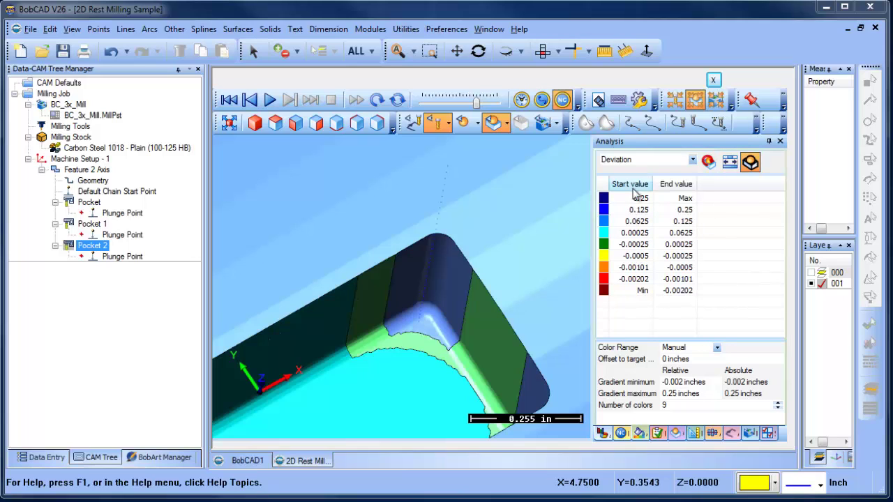
Refresh CutSim with deviation colours and orbit down to inspect the cleaned pocket walls and corners.
left_click(709, 162)
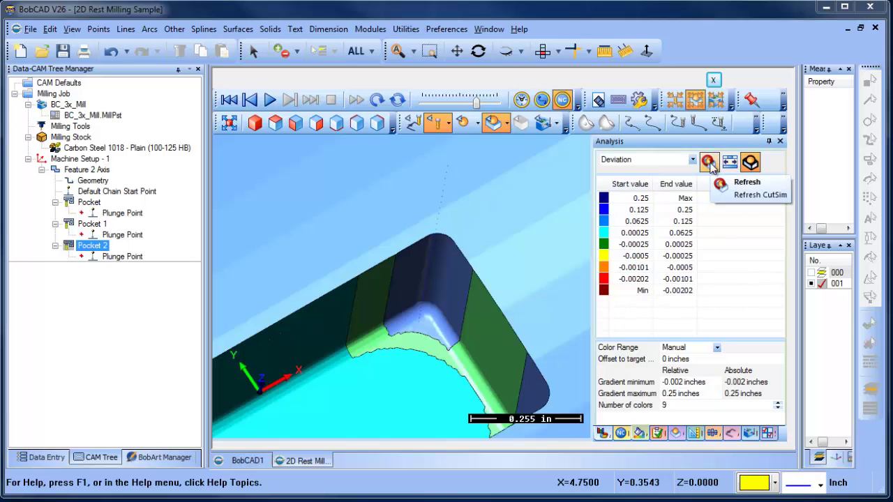
left_click(710, 164)
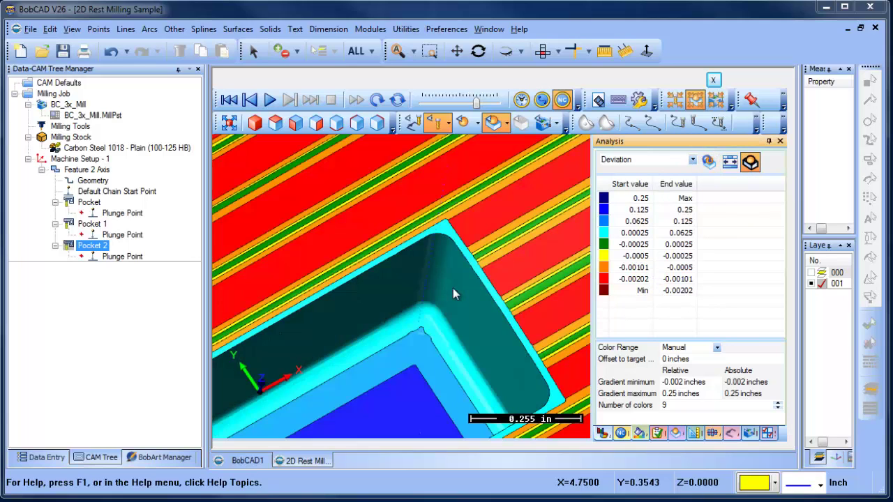
middle_click_drag(453, 288, 445, 327)
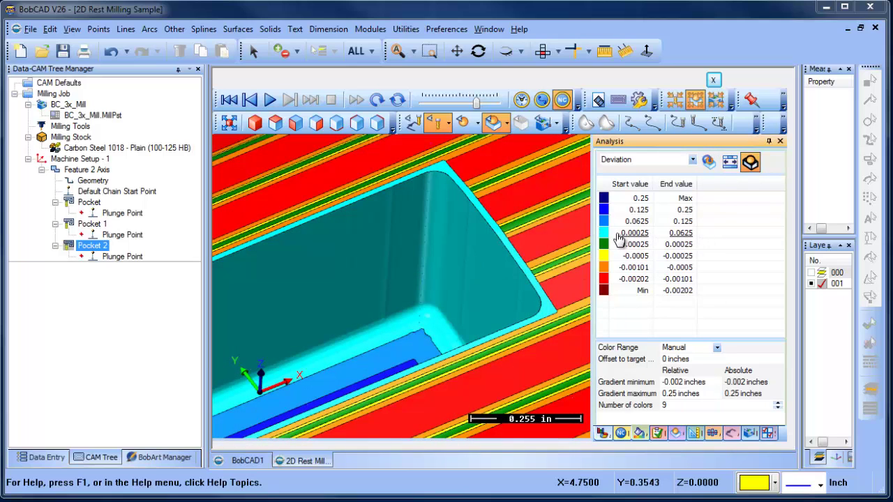
middle_click_drag(415, 249, 419, 270)
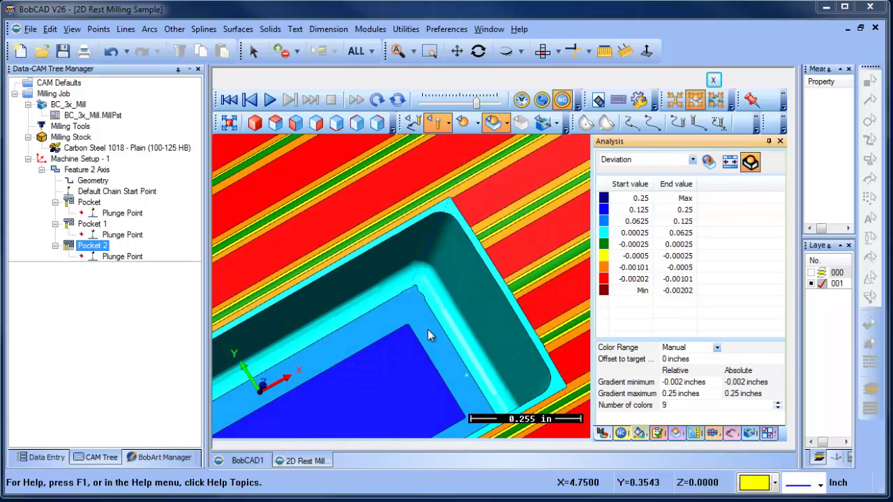